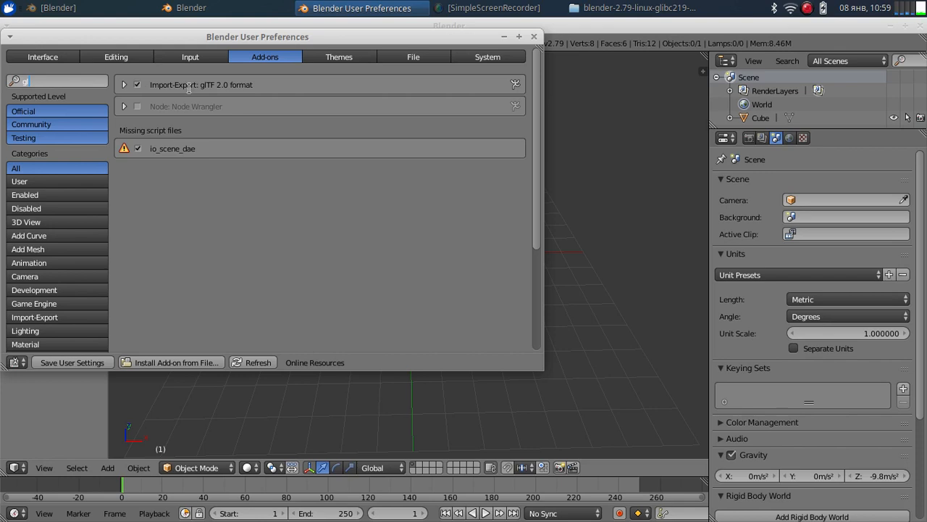
Step: Close the user preferences and return to the cube in the 3D view
click(535, 36)
scroll(493, 145, up, 8)
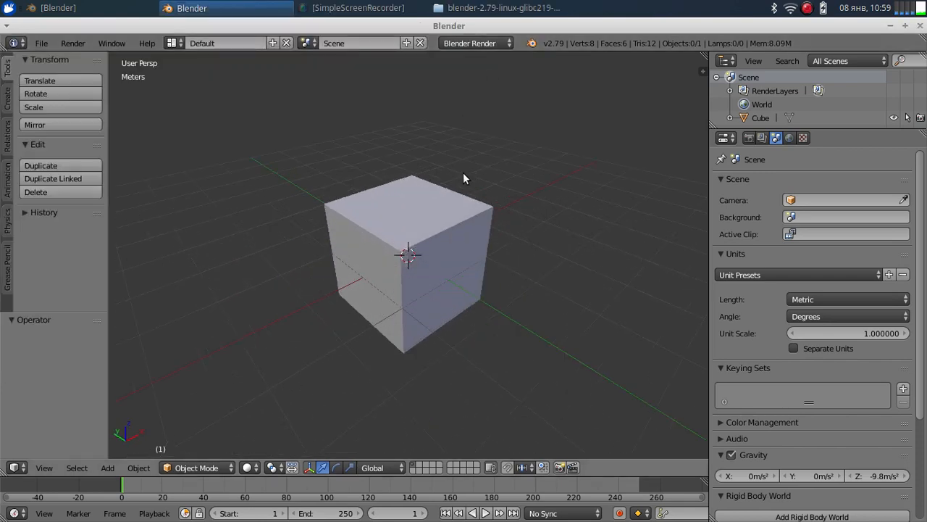
middle_drag(469, 187, 387, 182)
scroll(436, 168, down, 5)
scroll(432, 174, up, 4)
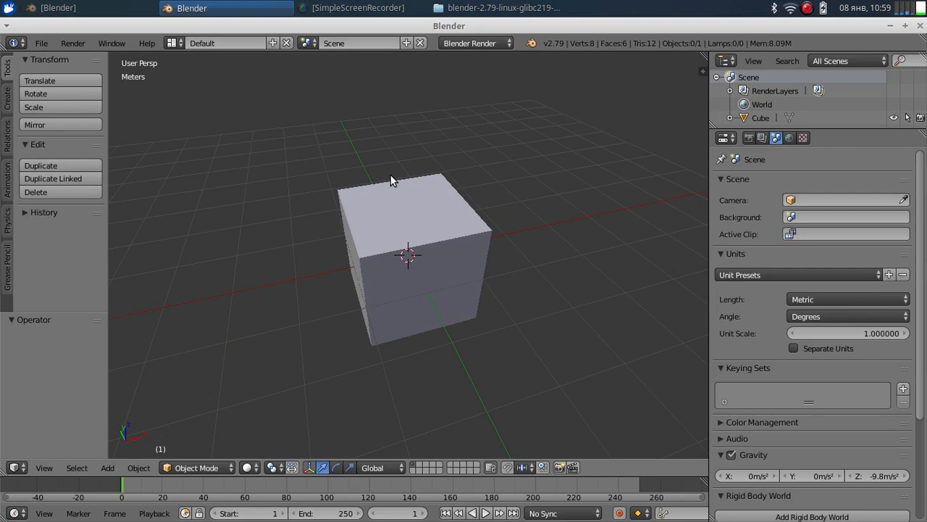
Step: Look through the pbr_node folder inside glTF-Blender-Exporter-master on the desktop, and return to Blender
double_click(291, 27)
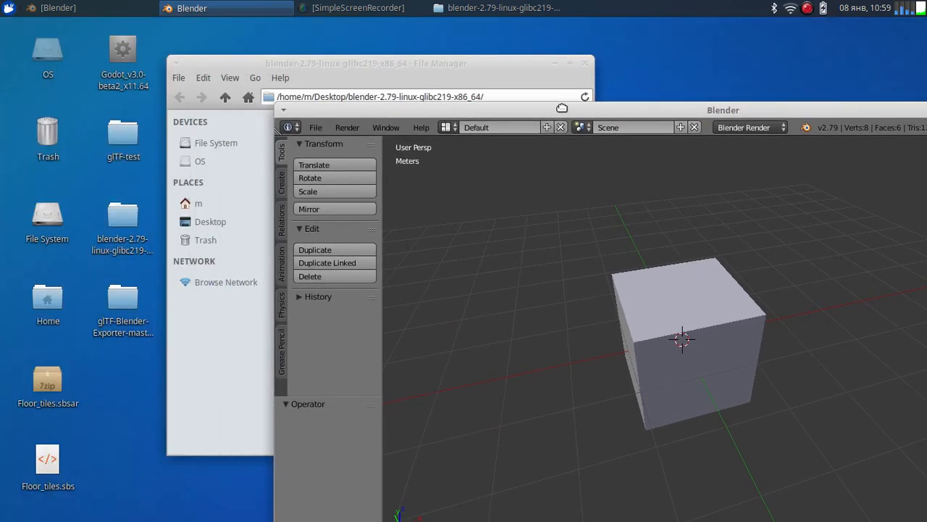
double_click(119, 299)
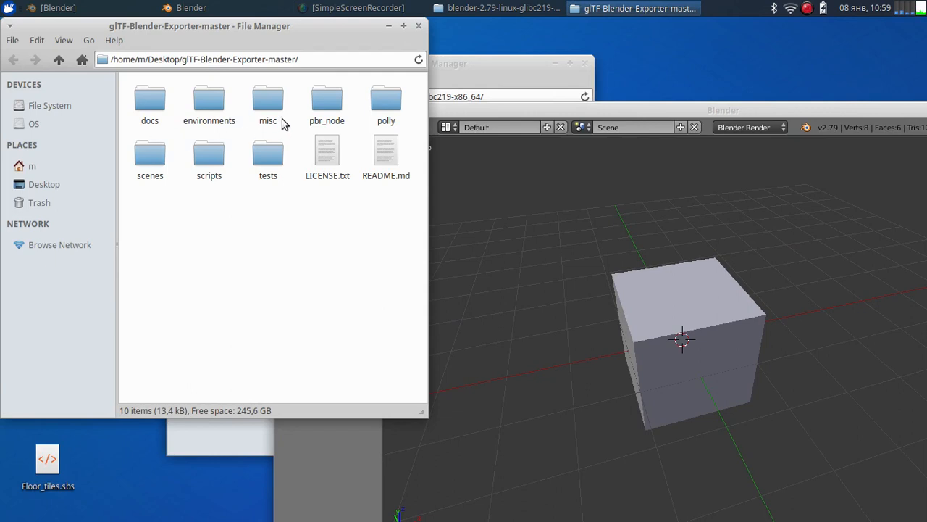
double_click(326, 100)
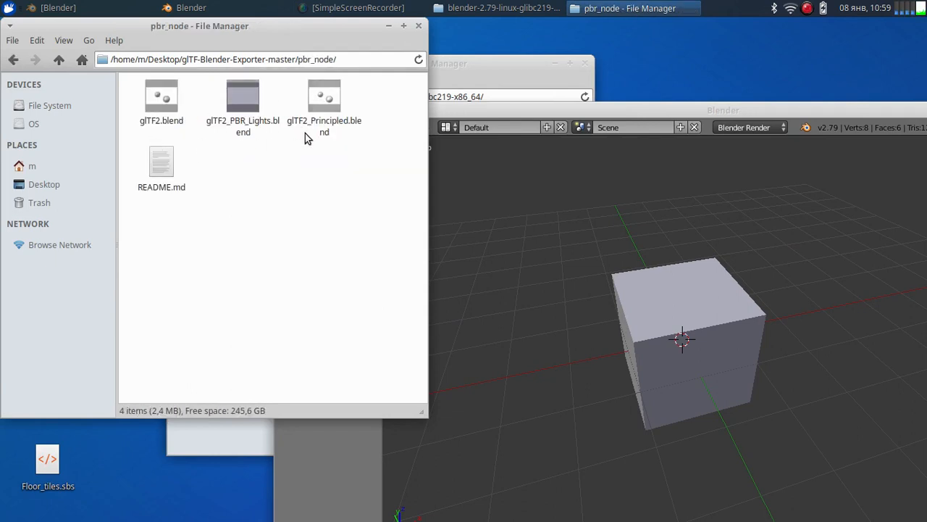
click(419, 26)
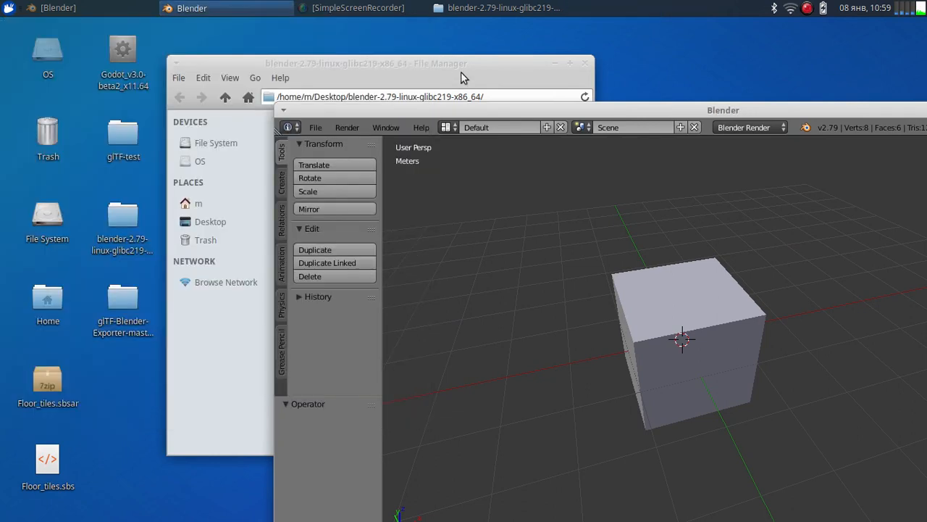
double_click(567, 107)
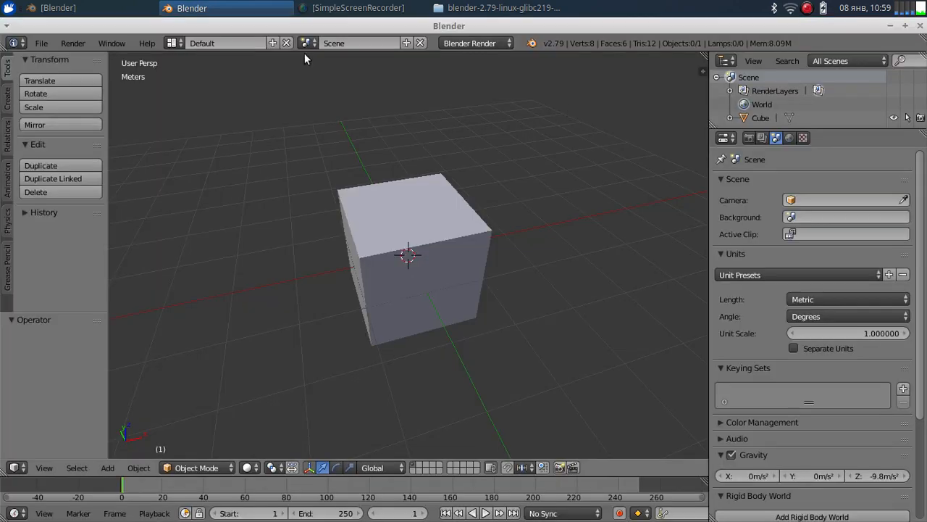
Step: Locate the glTF Metallic Roughness node group in the NodeTree section of glTF2_Principled.blend through Append, and cancel
click(41, 43)
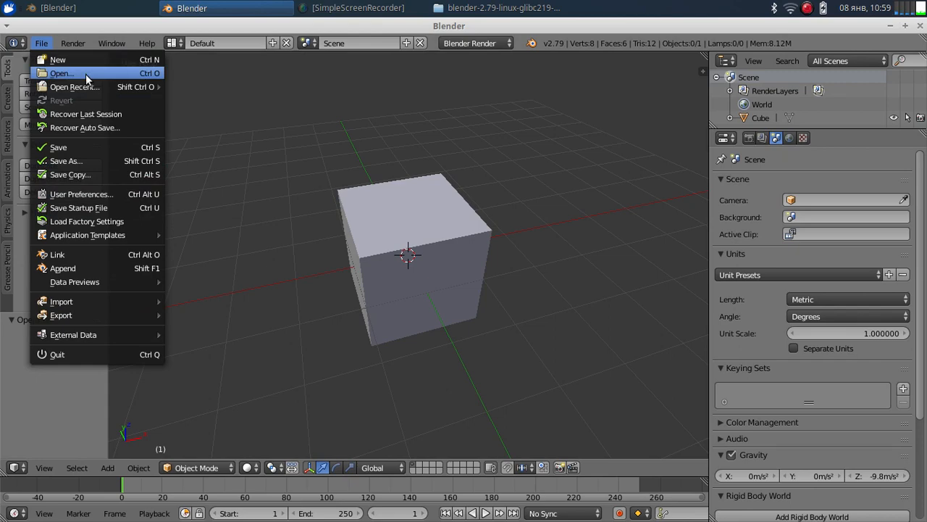
click(97, 271)
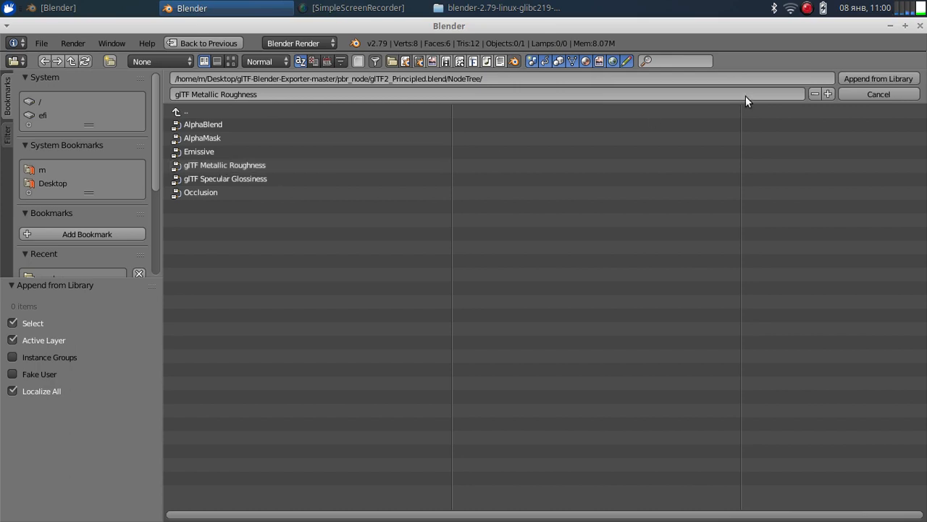
click(884, 91)
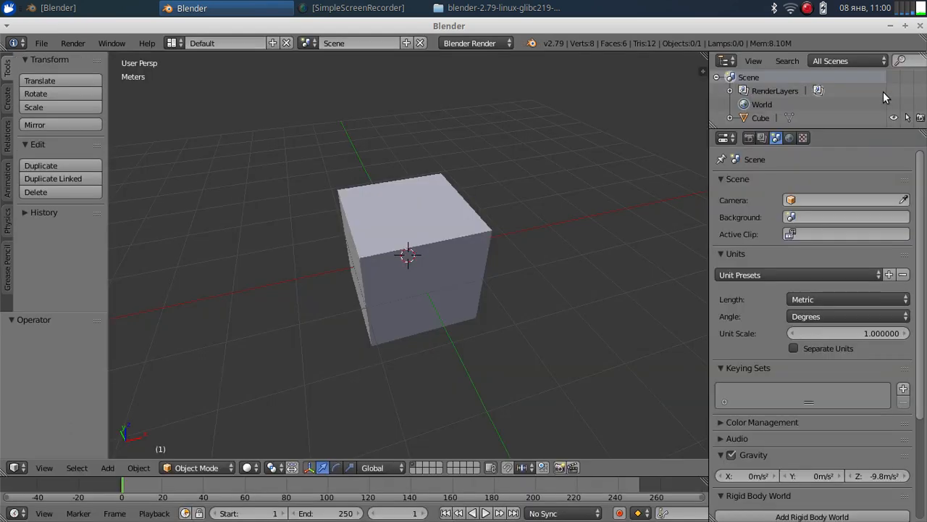
Step: Split the 3D view into two side-by-side areas and make one of them a UV/Image Editor
middle_drag(520, 211, 514, 189)
scroll(483, 218, down, 3)
middle_drag(483, 220, 455, 215)
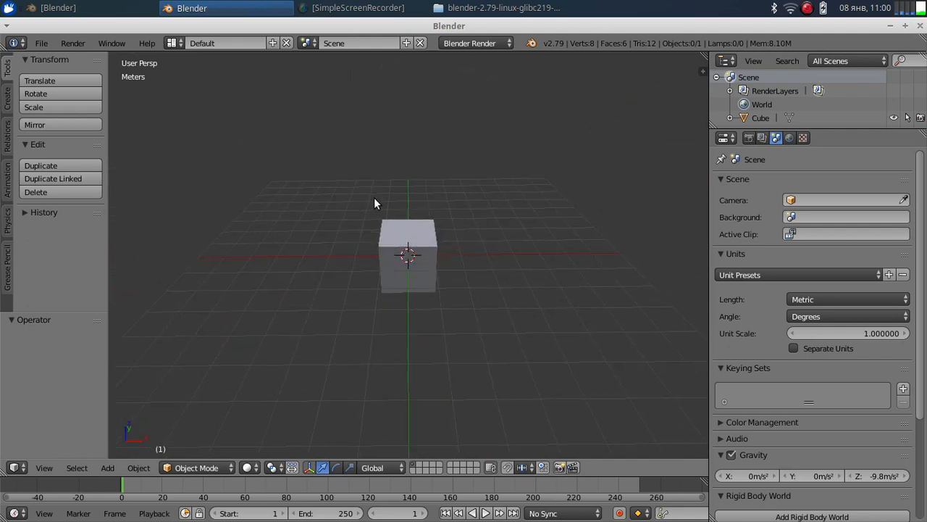
middle_drag(375, 199, 427, 160)
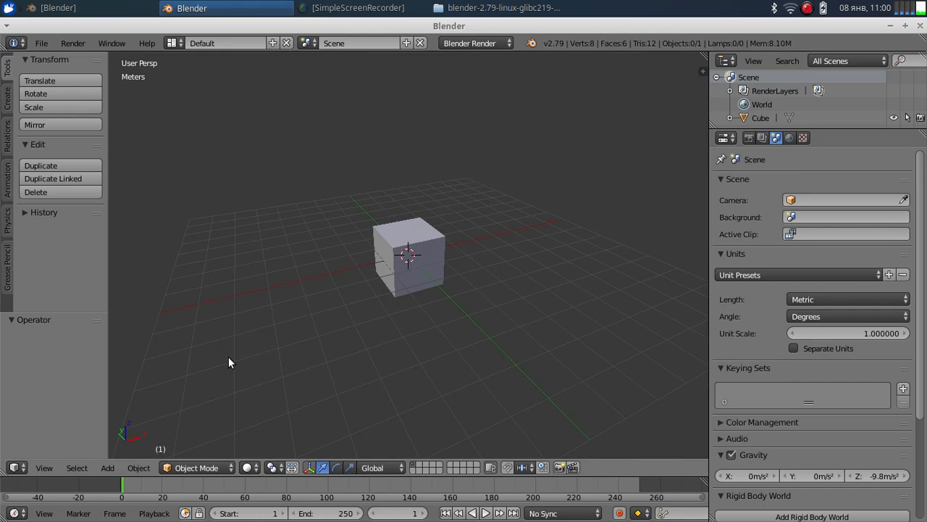
drag(3, 473, 203, 454)
click(17, 467)
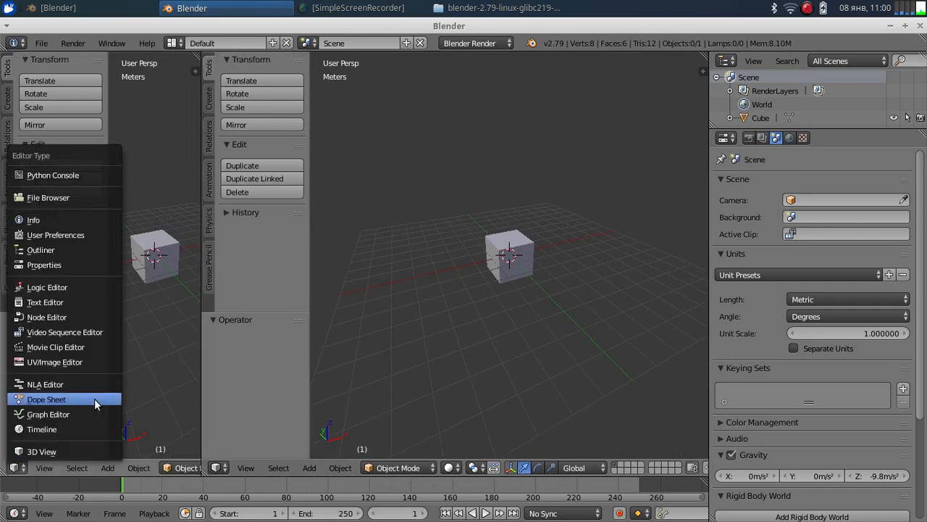
click(71, 361)
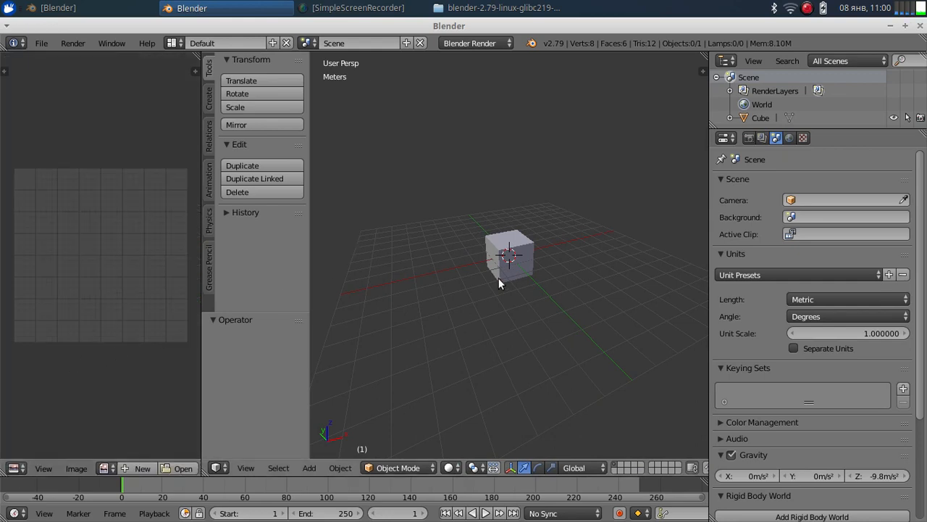
Step: Unwrap all faces of the cube in Edit Mode and deselect everything
scroll(500, 279, up, 5)
middle_drag(505, 289, 494, 295)
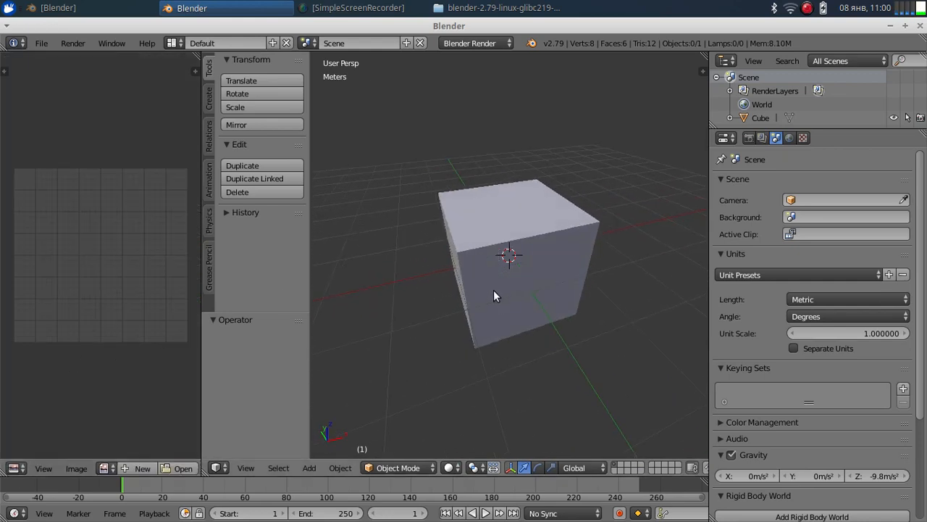
right_click(504, 278)
key(Tab)
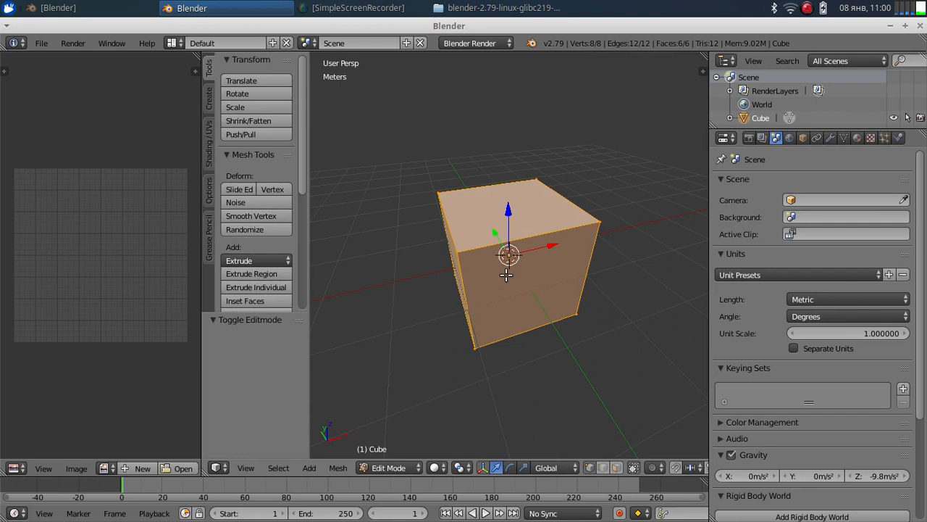
key(u)
click(507, 279)
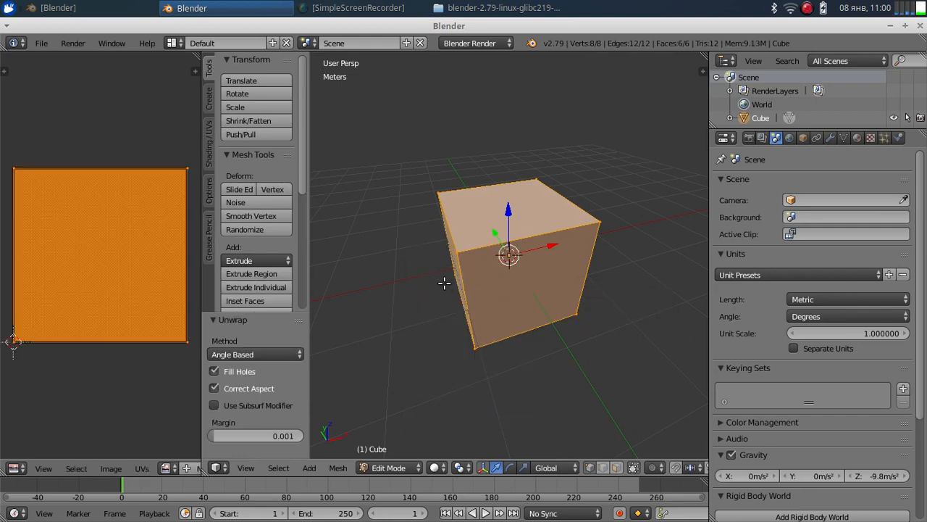
key(a)
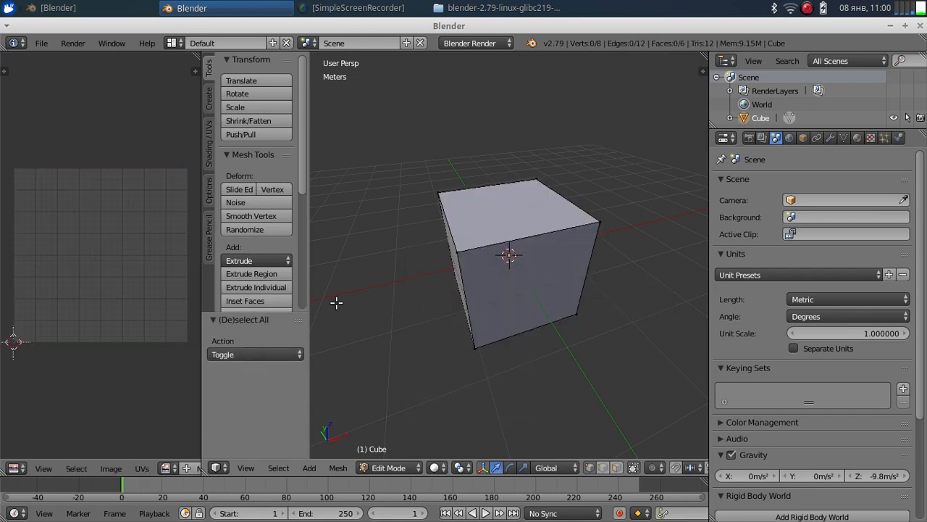
Step: Change the render engine to Cycles Render
click(486, 43)
click(472, 88)
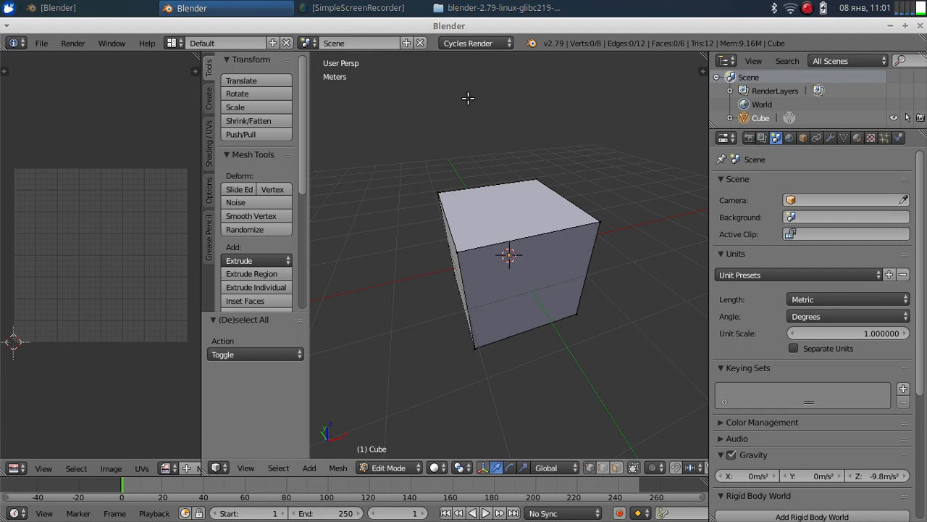
Step: Switch to the desktop and open the textures folder inside glTF-test in a maximized file manager window
click(890, 28)
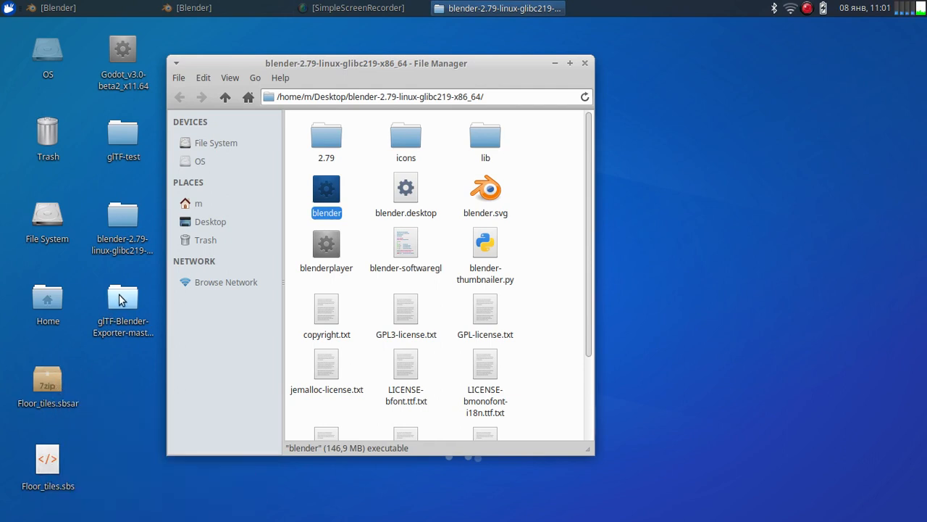
double_click(134, 138)
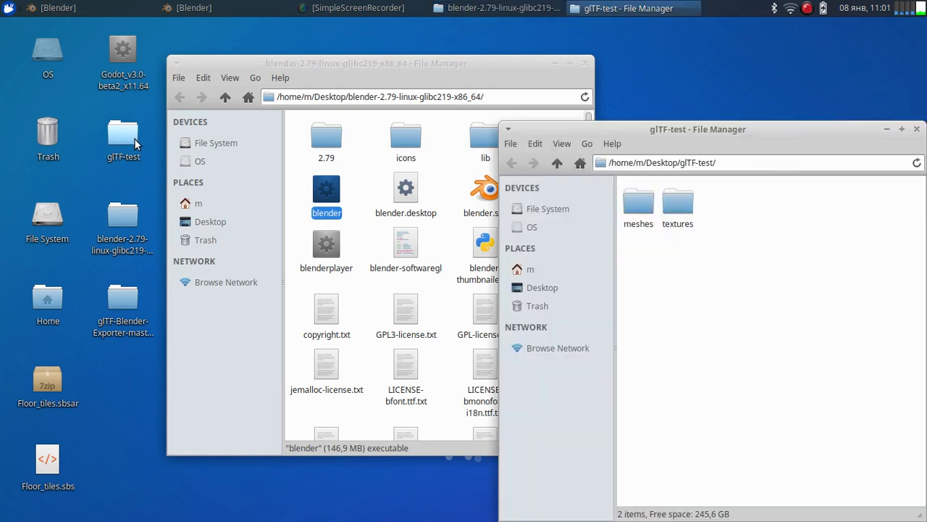
click(674, 216)
double_click(674, 215)
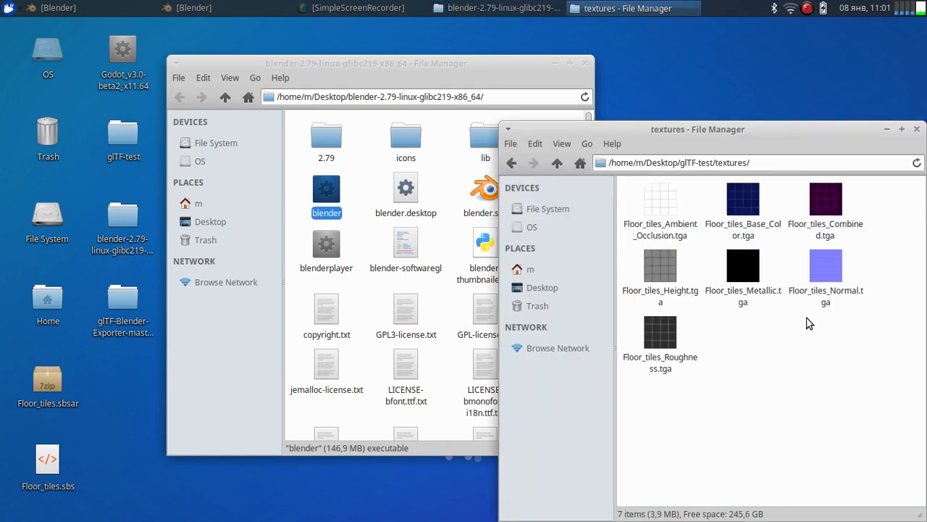
drag(699, 131, 533, 91)
double_click(533, 91)
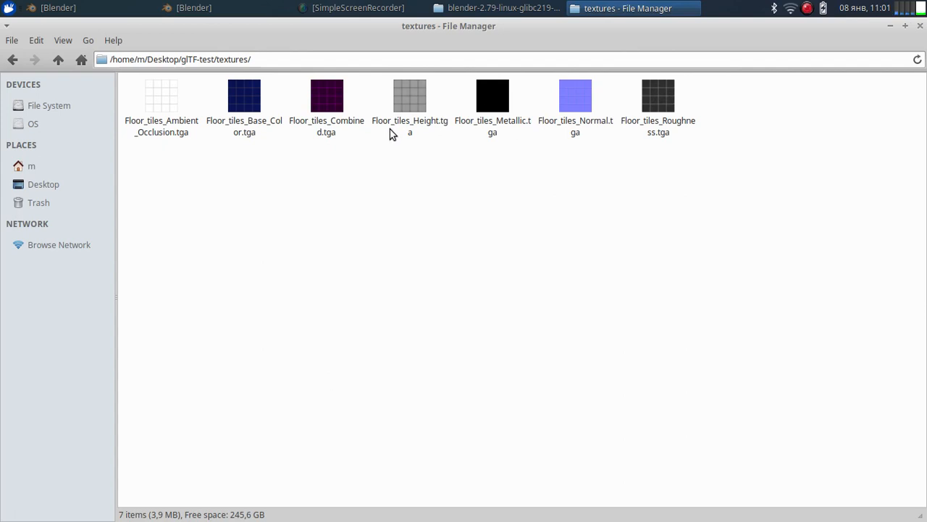
Step: Examine the Floor_tiles_Metallic.tga, Floor_tiles_Roughness.tga and Floor_tiles_Combined.tga textures in the image viewer
double_click(486, 92)
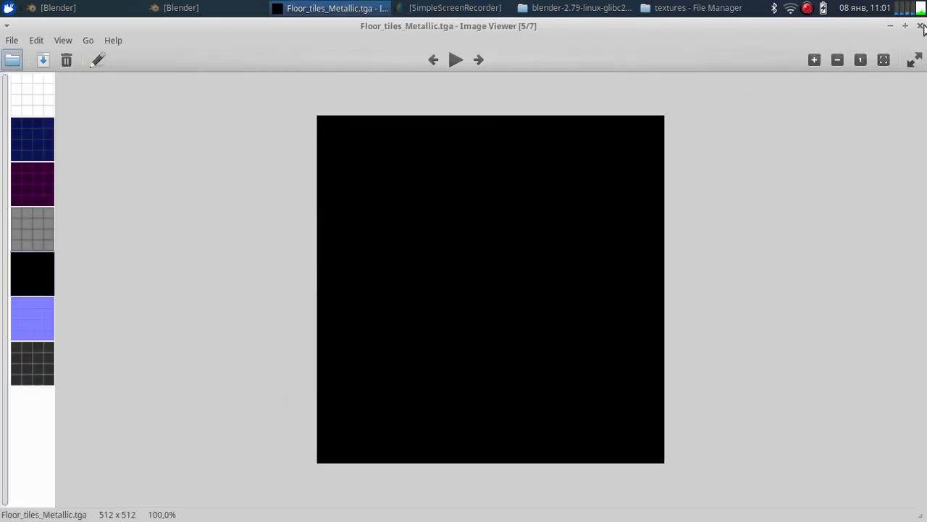
click(920, 26)
double_click(676, 104)
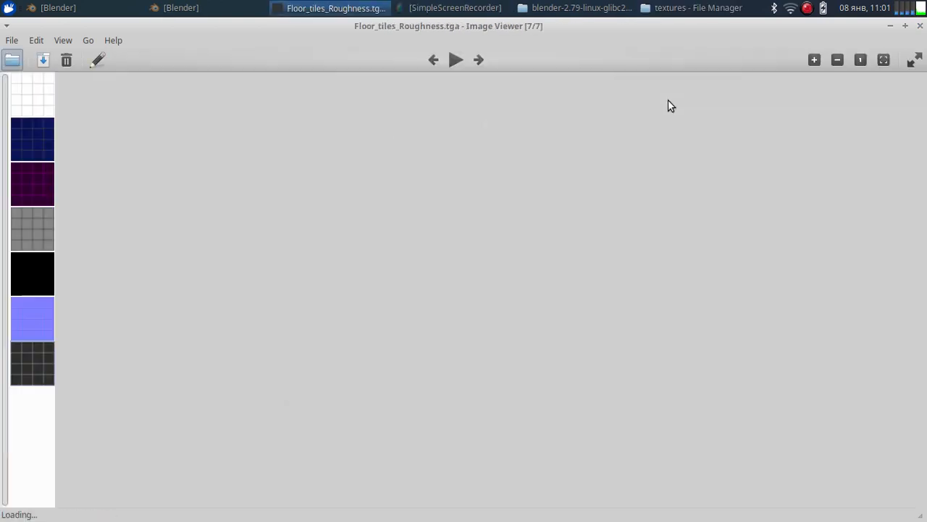
click(920, 26)
click(609, 180)
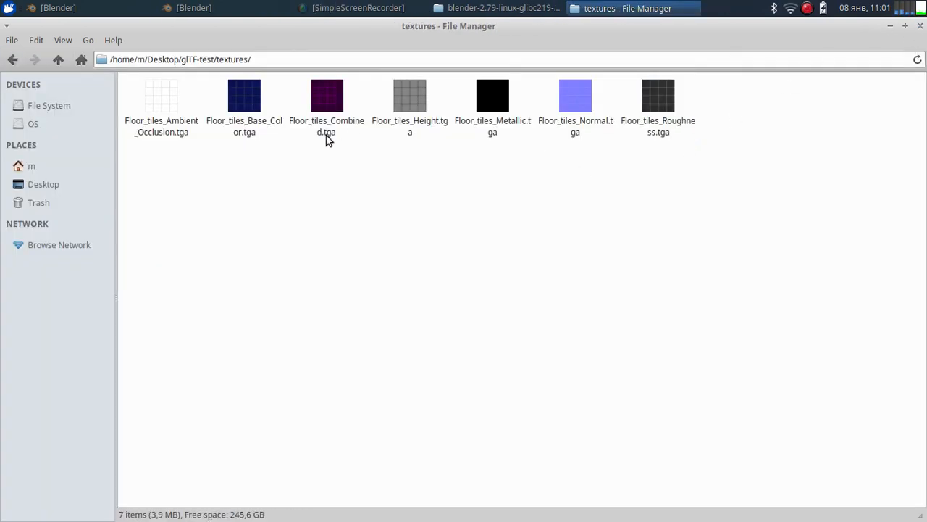
double_click(321, 108)
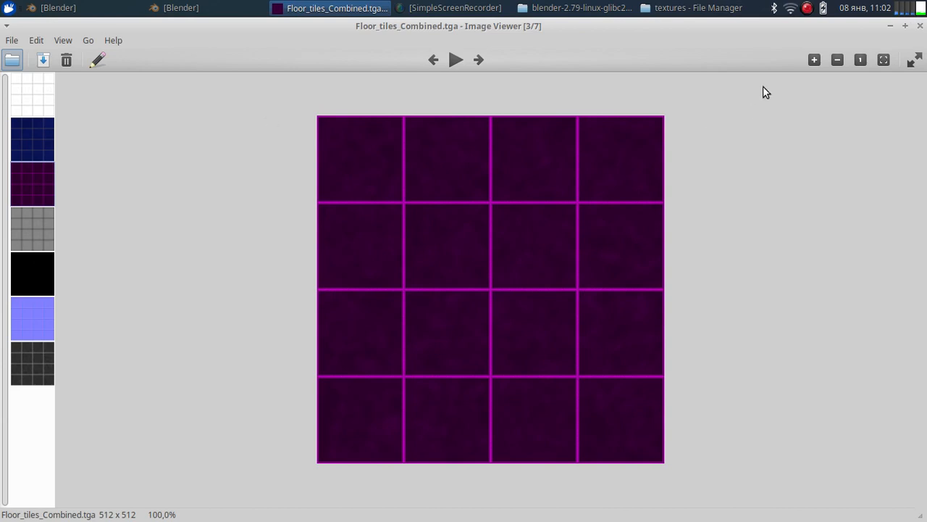
click(920, 25)
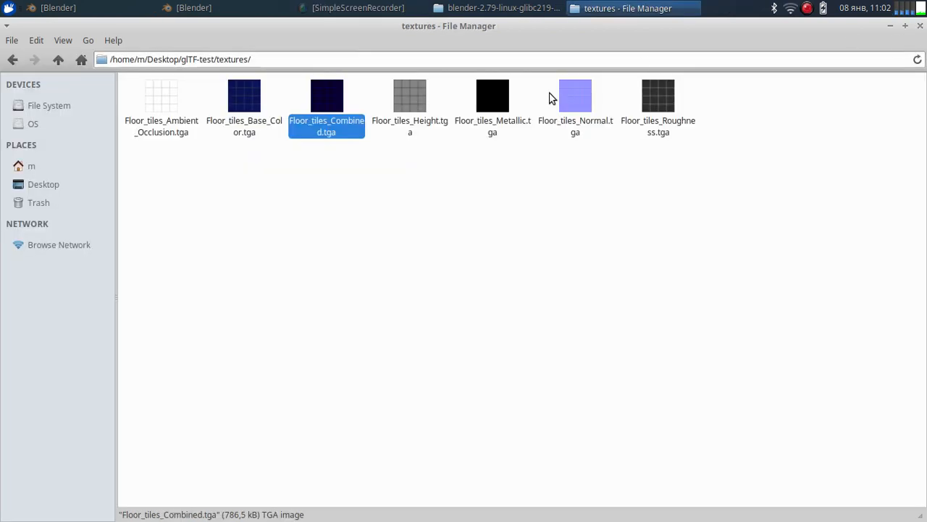
Step: Switch back to Blender, show the cube's material settings and rename the cube object glTF-test
click(224, 8)
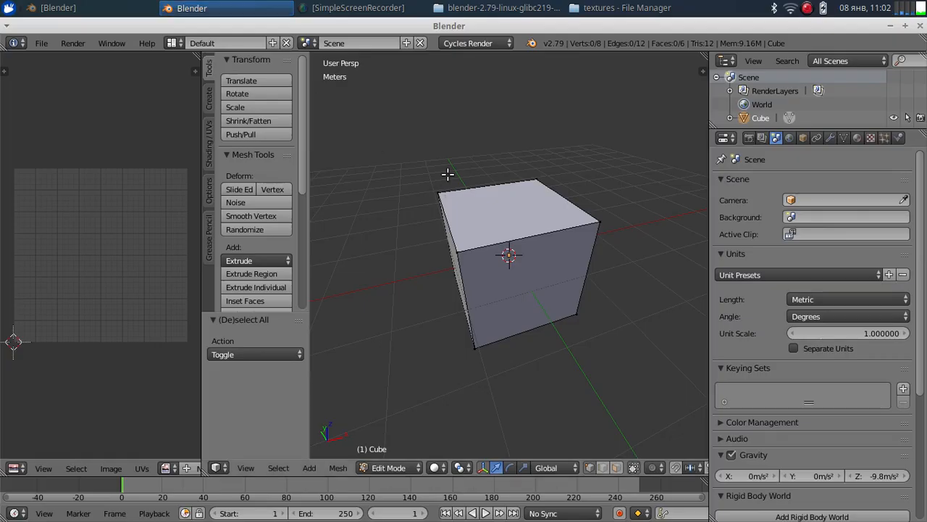
click(857, 138)
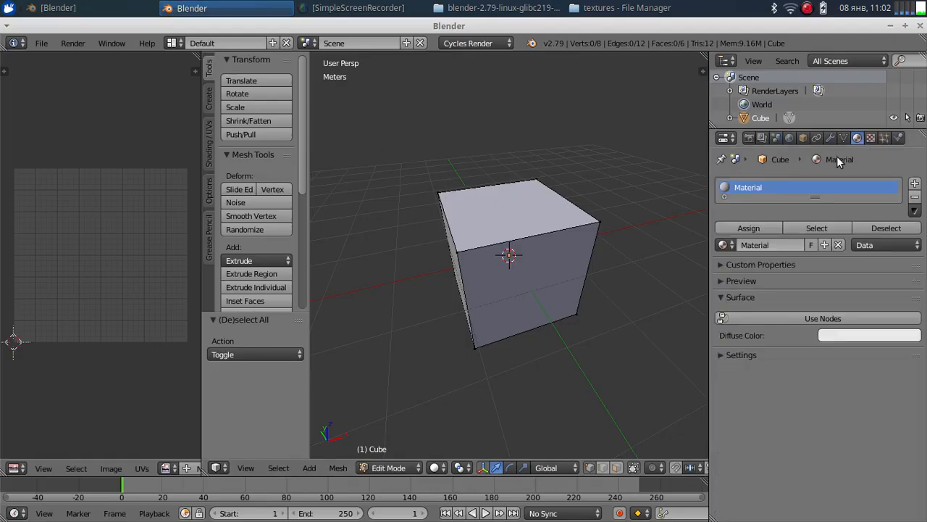
double_click(758, 119)
text(gl)
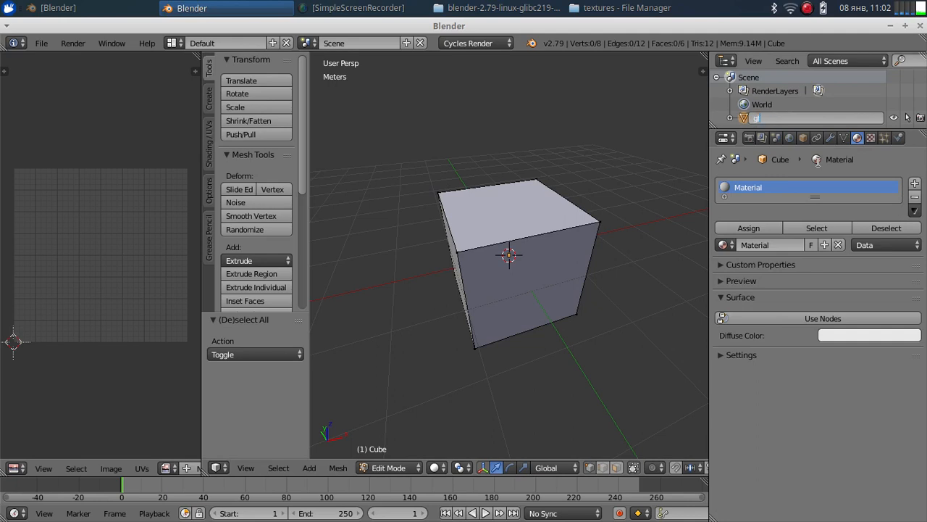
text(TF-test)
key(Return)
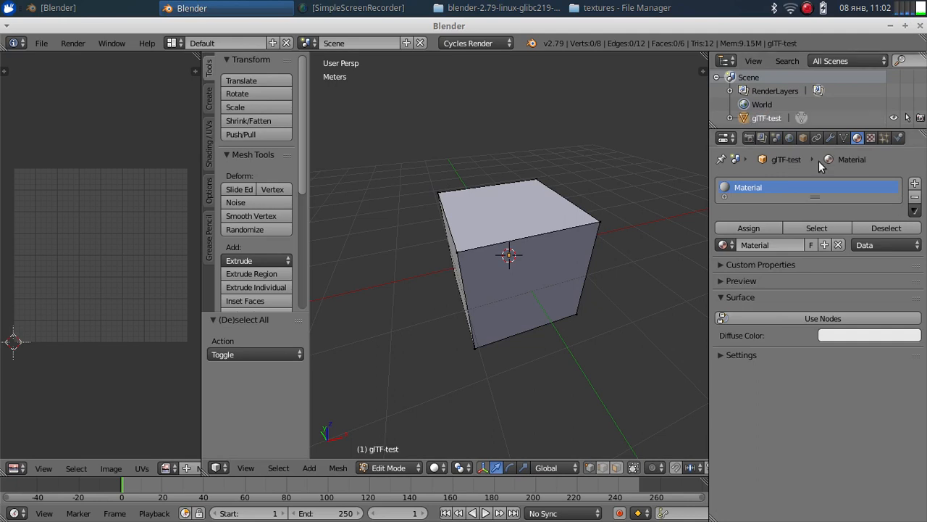
Step: Rename the object's existing material to glTF-test
double_click(759, 189)
text(glTF-test)
key(BackSpace)
text(st)
key(Return)
Step: Assign the glTF-test material to all faces of the cube and enable nodes for it in Object Mode
key(a)
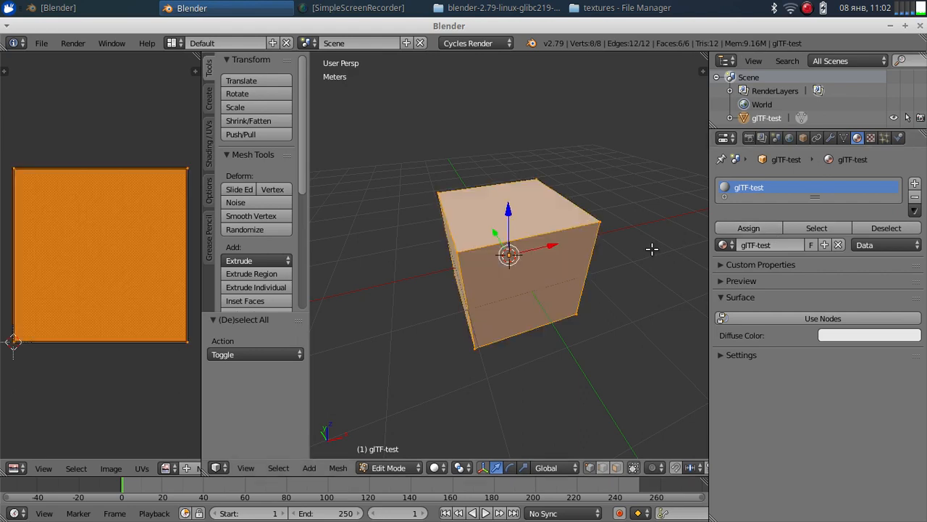
click(725, 228)
key(a)
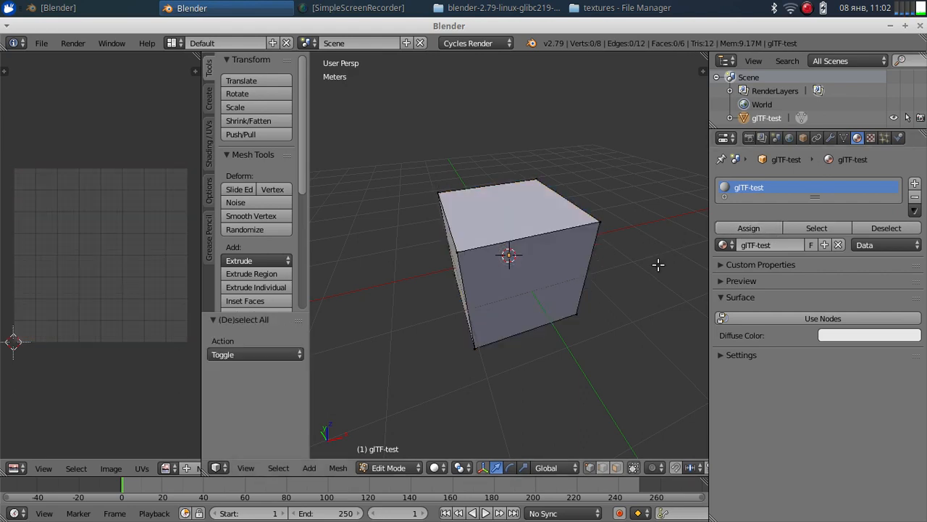
key(Tab)
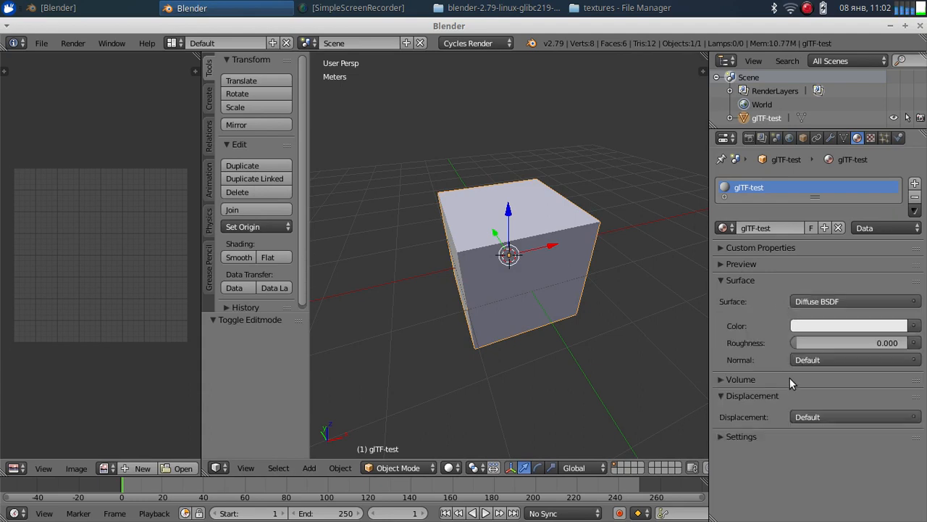
Step: Look through the surface shaders and node groups available for the glTF-test material
click(810, 302)
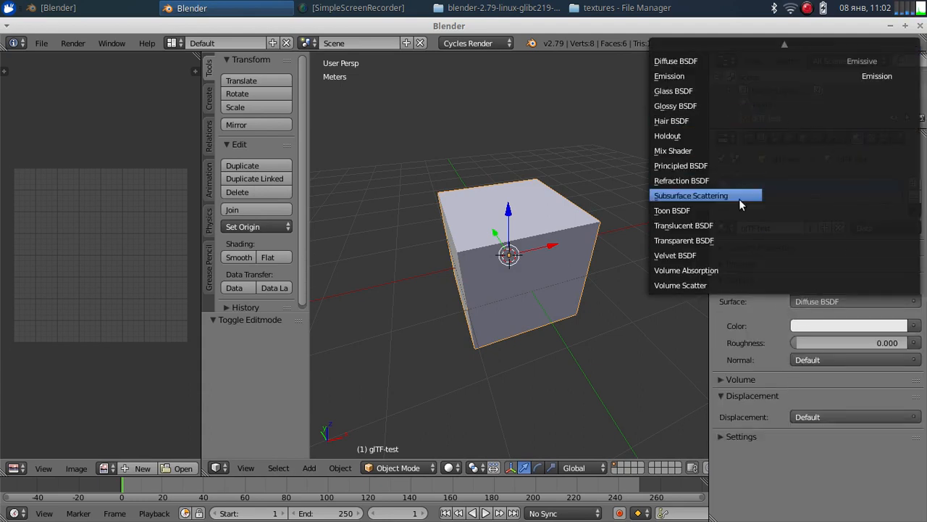
mouse_move(786, 37)
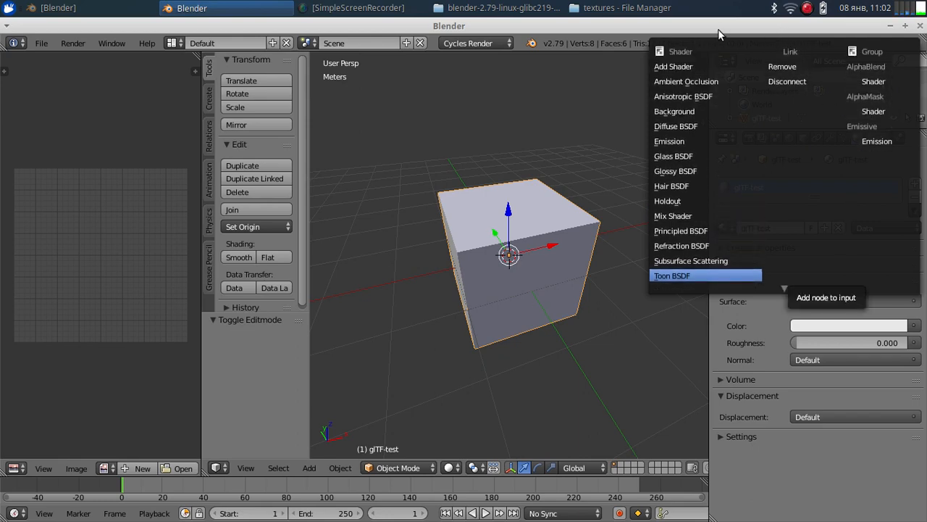
scroll(703, 221, down, 15)
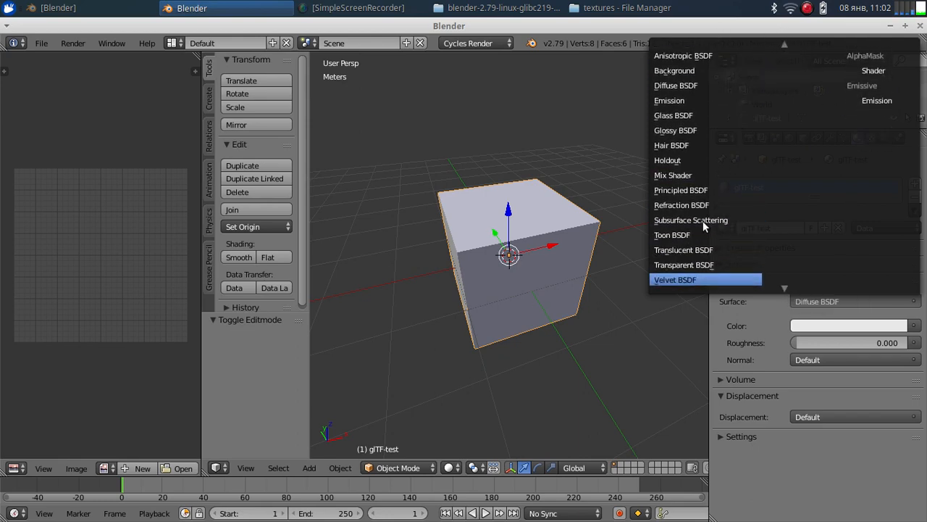
scroll(713, 226, up, 15)
scroll(713, 227, down, 5)
scroll(713, 226, up, 9)
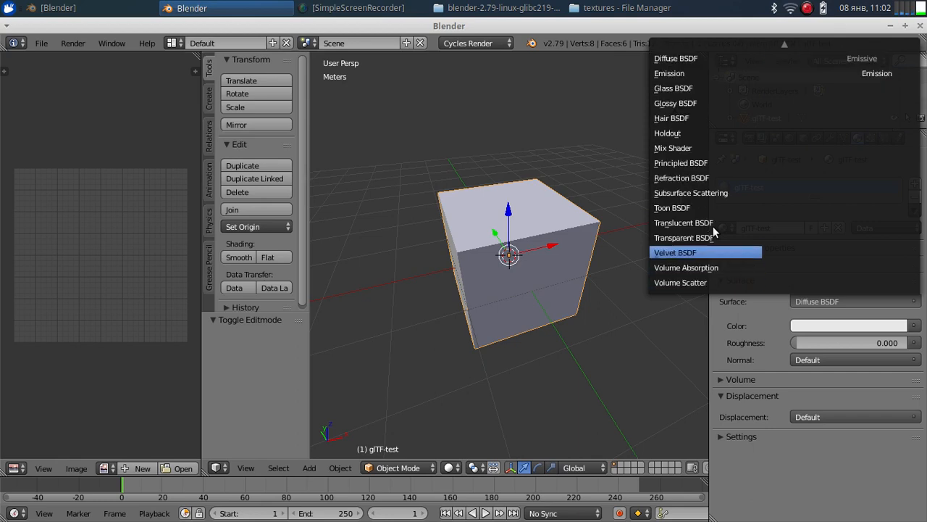
scroll(712, 227, down, 2)
scroll(713, 226, up, 2)
scroll(713, 227, up, 18)
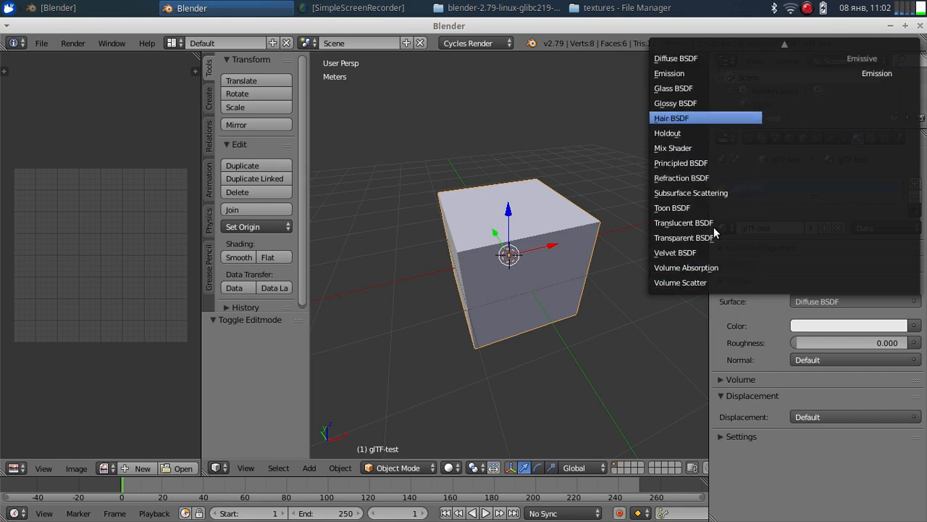
scroll(714, 227, down, 1)
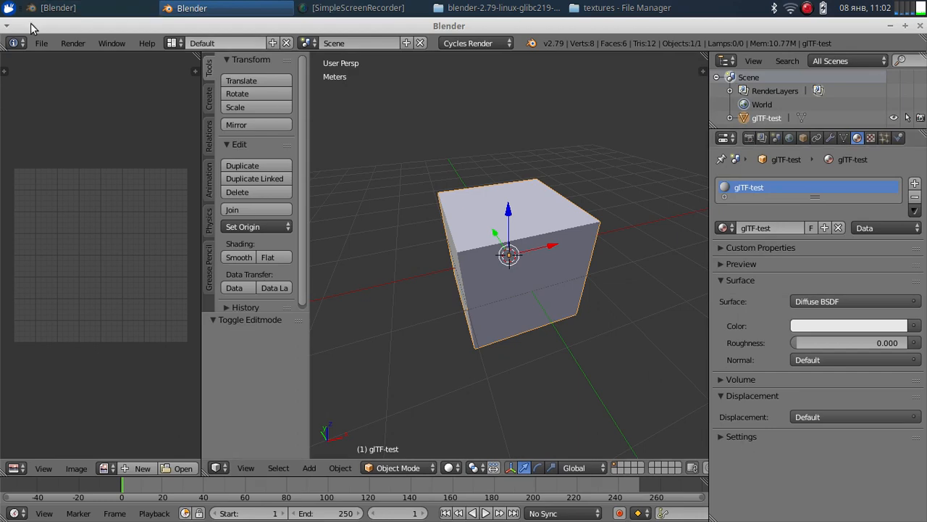
Step: Append the glTF Metallic Roughness node tree from glTF2_Principled.blend and set it as the glTF-test material's surface shader
click(41, 43)
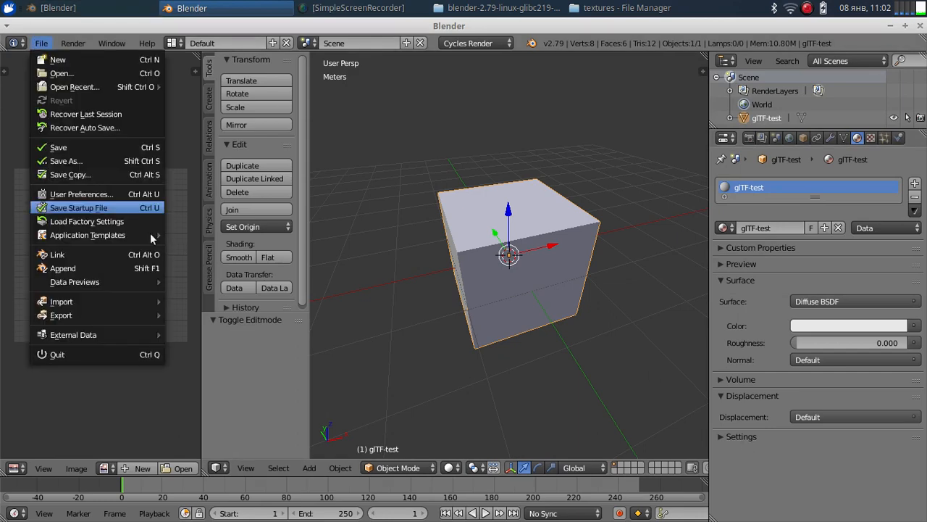
click(92, 268)
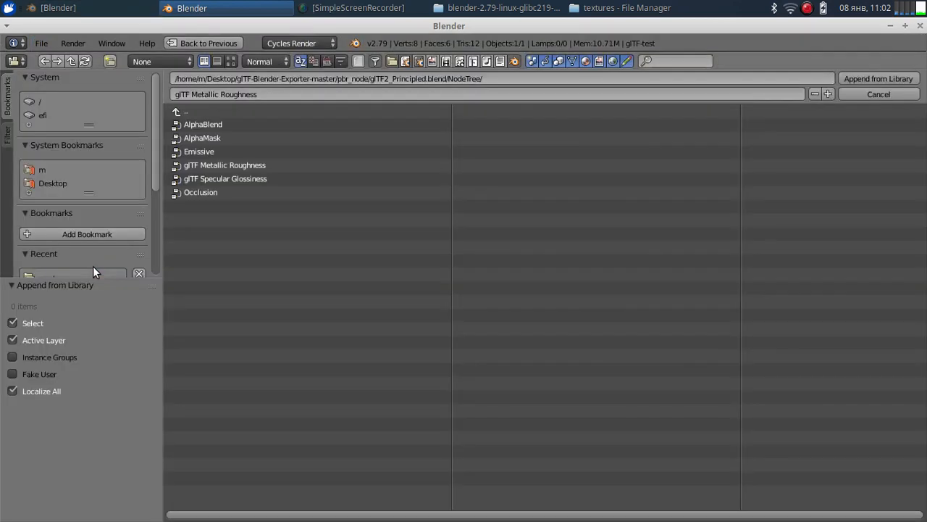
click(225, 165)
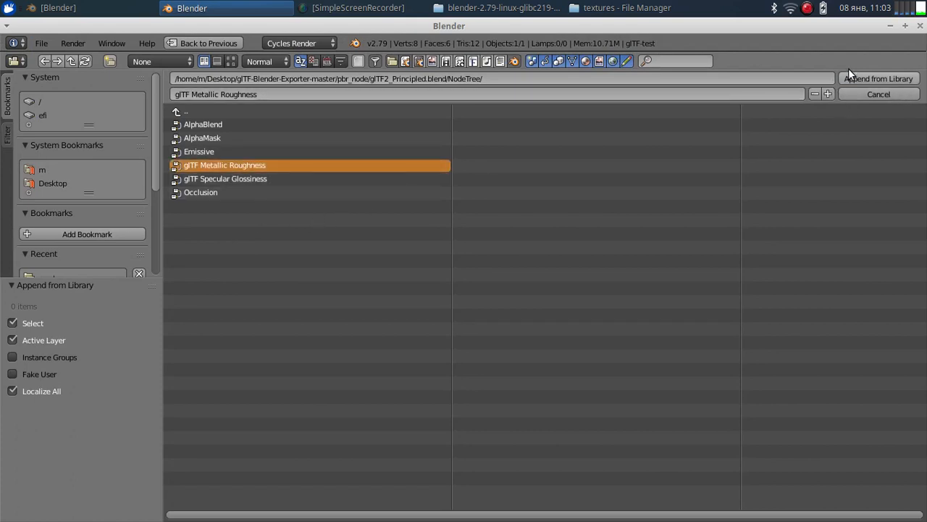
click(884, 78)
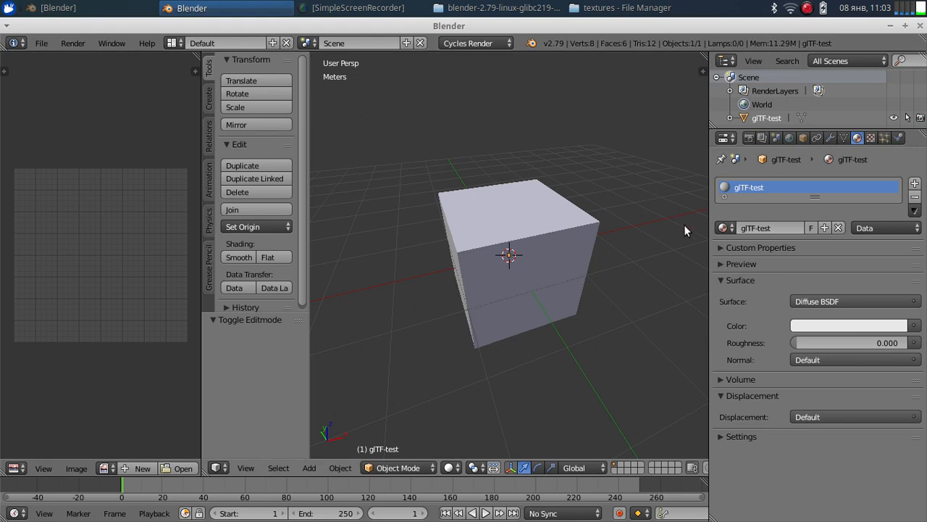
click(832, 300)
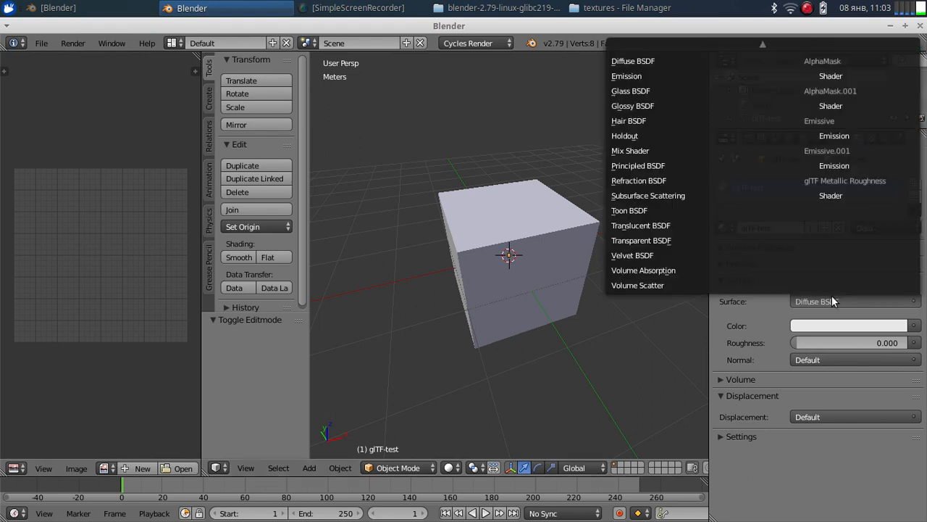
click(825, 197)
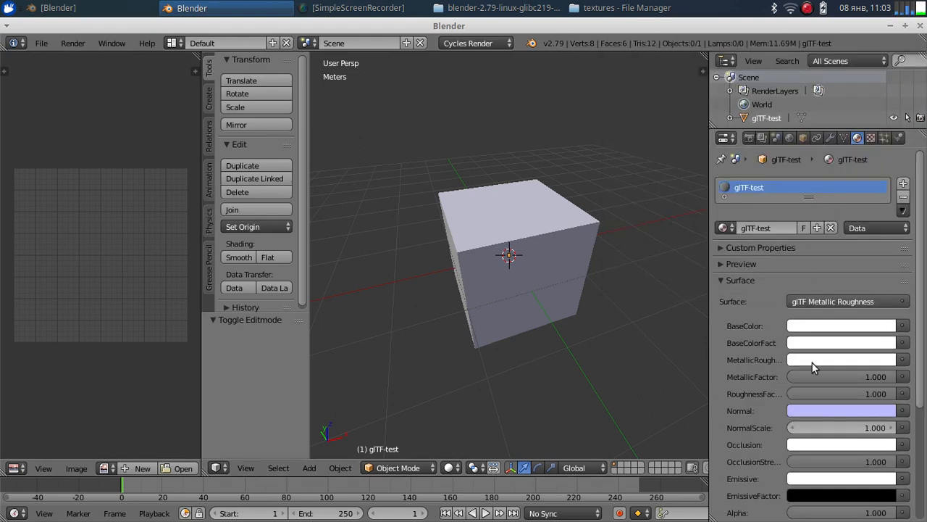
Step: Assign an Image Texture to the BaseColor input and load Floor_tiles_Base_Color.tga from the glTF-test/textures folder on the Desktop
click(903, 326)
click(632, 205)
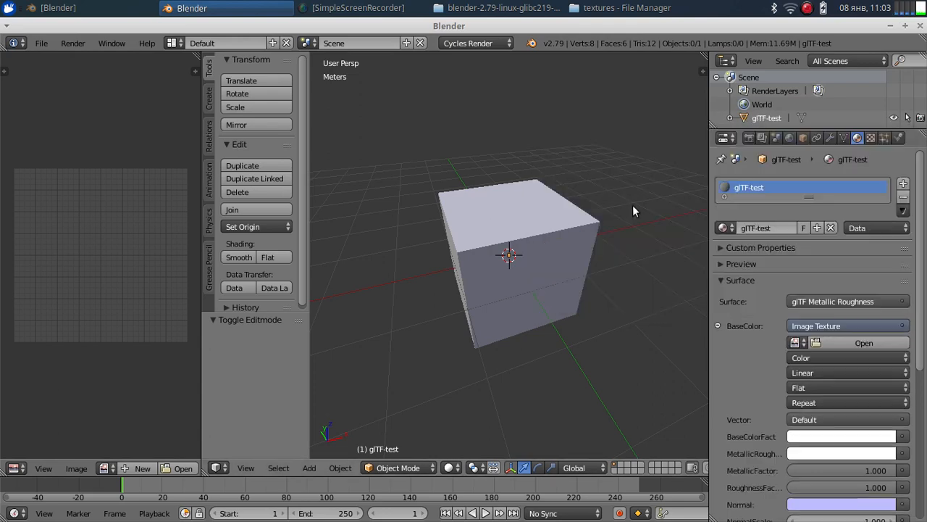
click(887, 343)
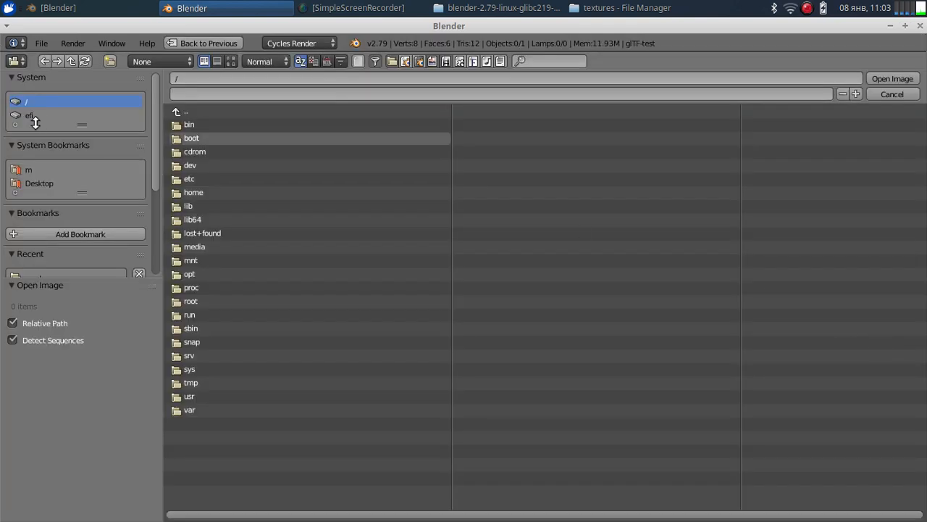
click(37, 182)
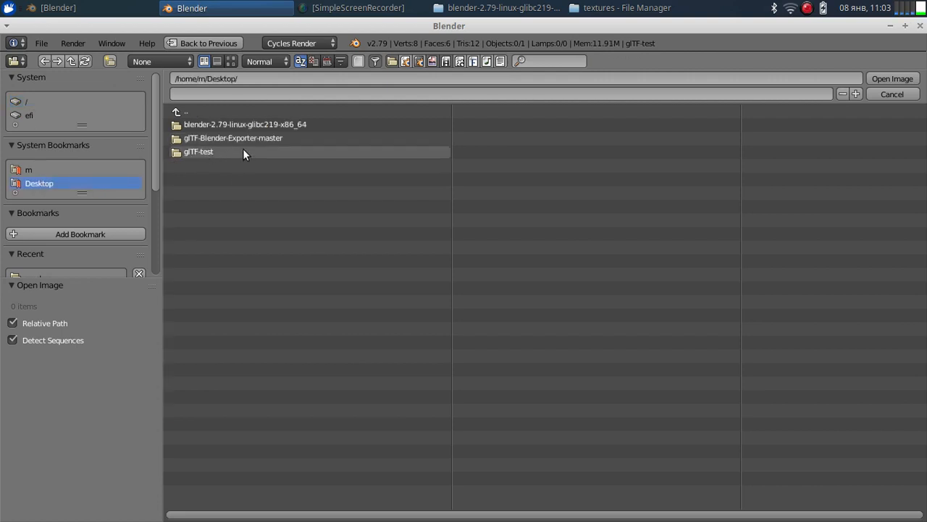
click(209, 150)
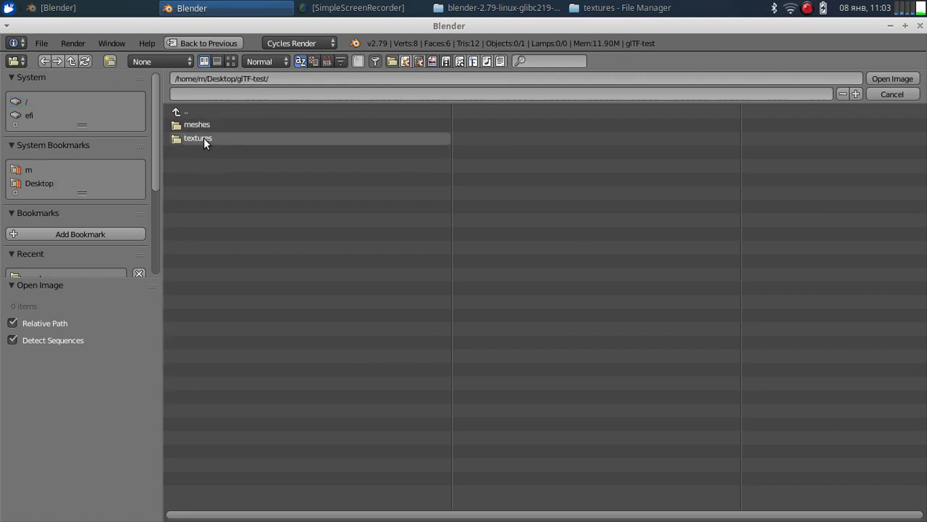
click(204, 138)
click(269, 138)
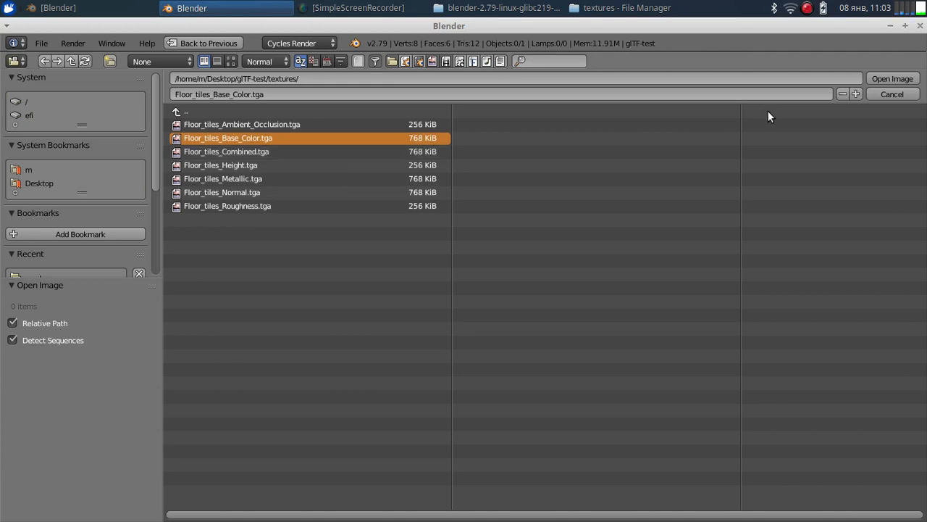
click(887, 77)
Step: Assign an Image Texture to the MetallicRoughness input and load Floor_tiles_Combined.tga from the glTF-test/textures folder
scroll(841, 304, down, 5)
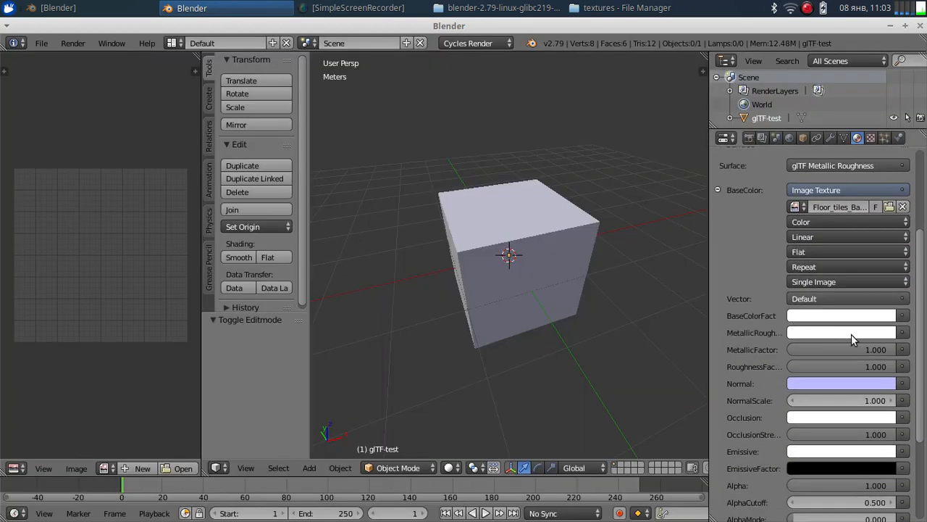
click(902, 332)
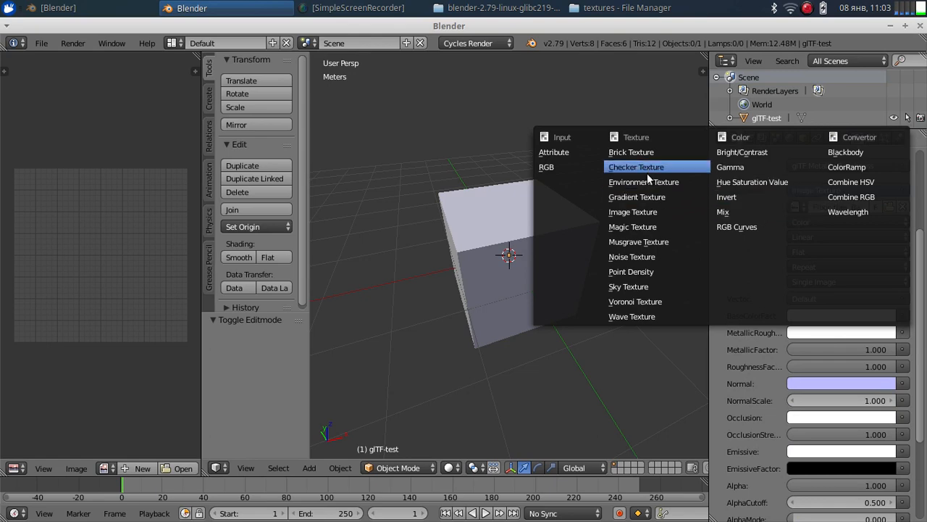
click(649, 211)
click(861, 349)
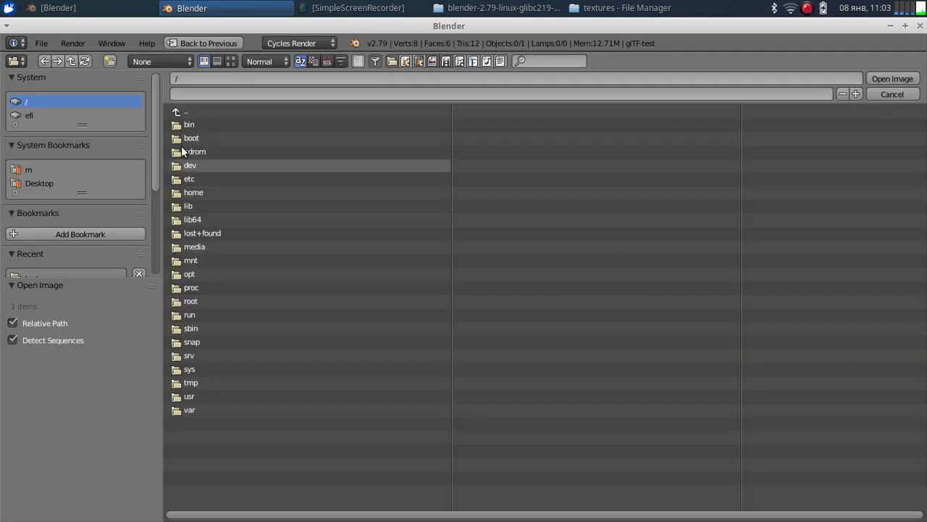
click(38, 182)
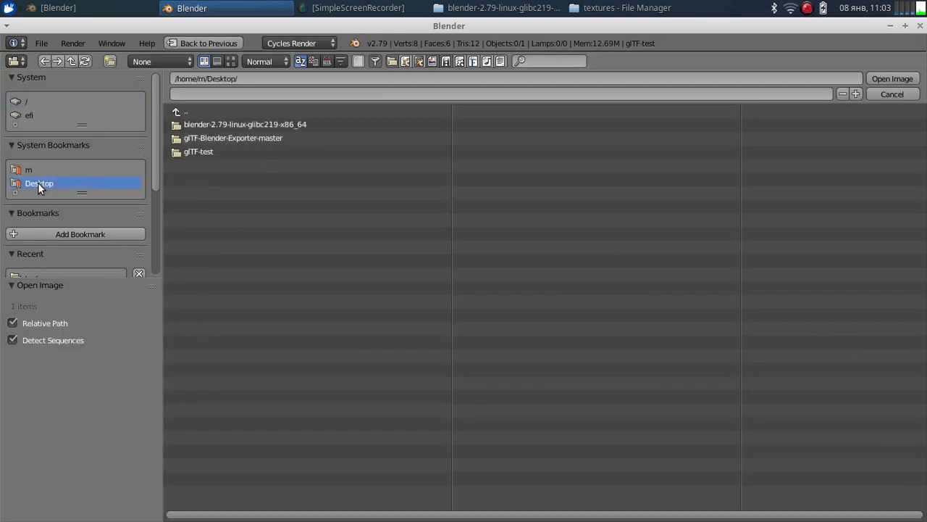
click(208, 151)
click(198, 138)
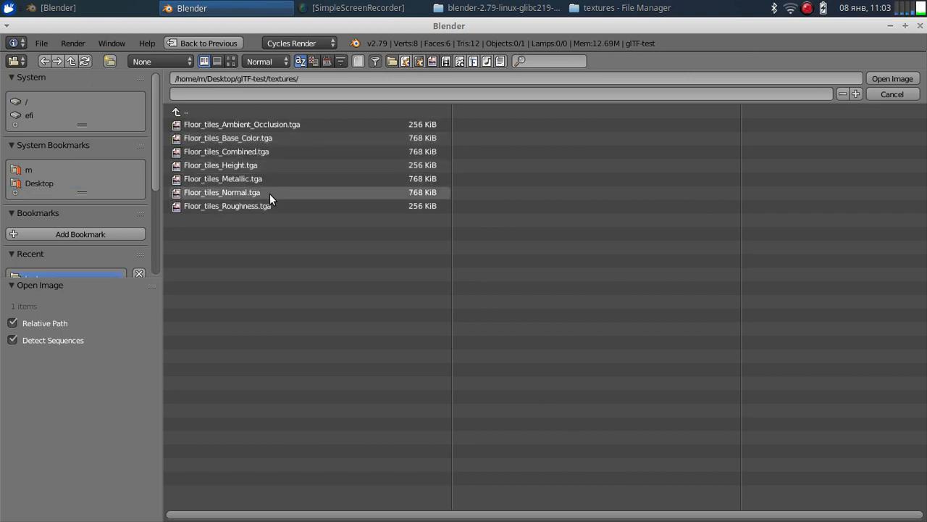
click(255, 151)
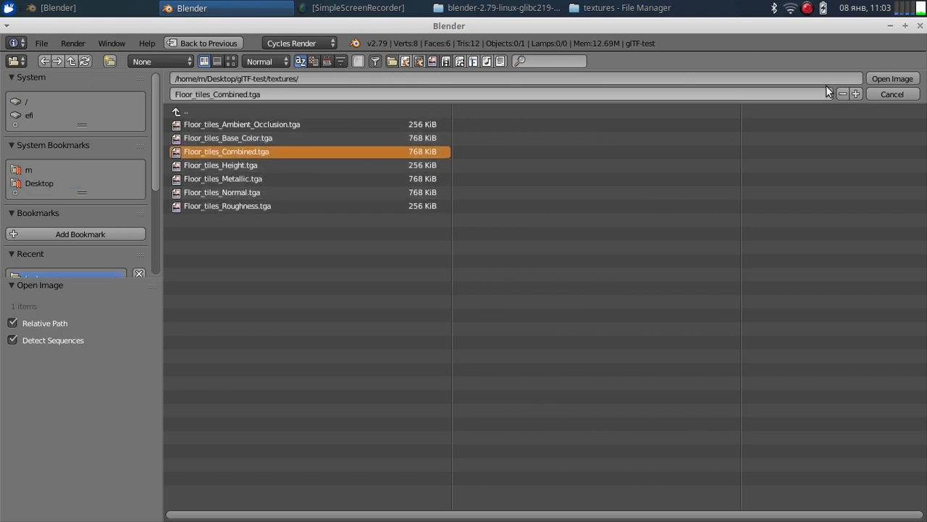
click(893, 78)
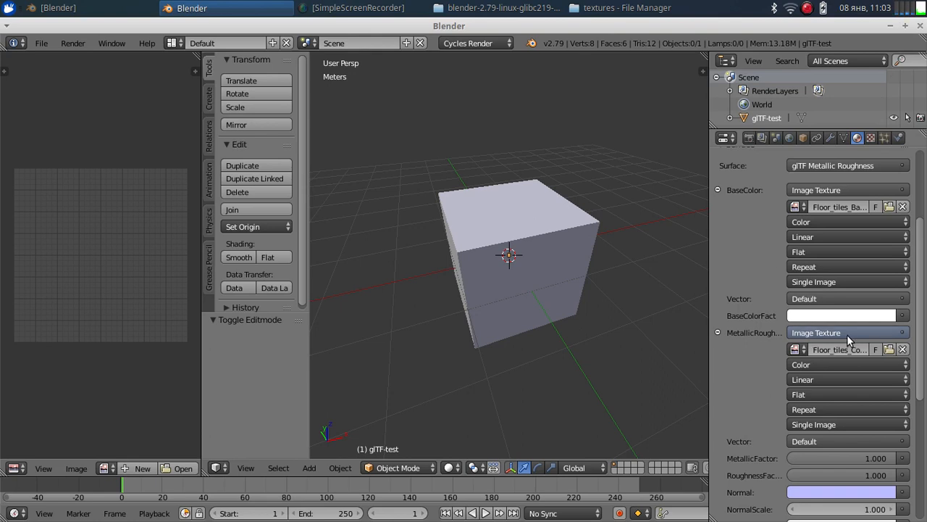
Step: Assign an Image Texture to the Normal input and load Floor_tiles_Normal.tga from the glTF-test/textures folder
scroll(847, 334, down, 1)
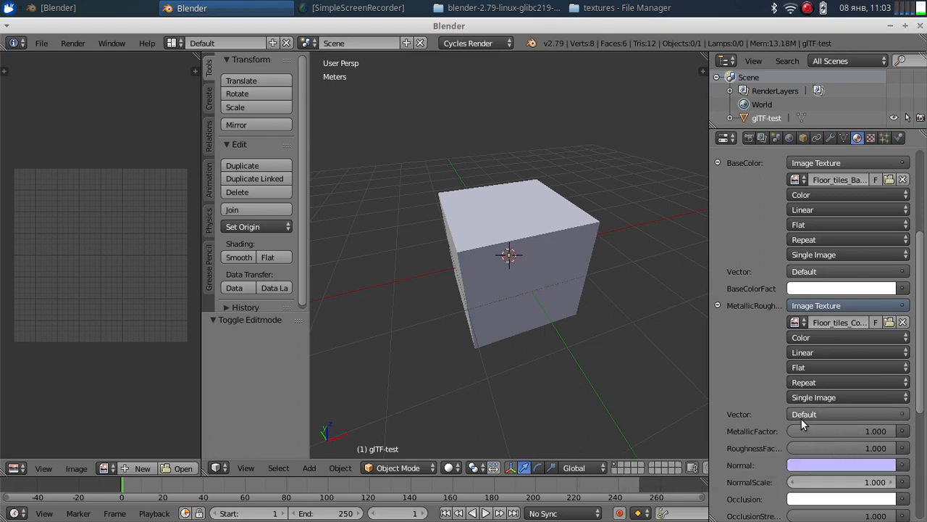
scroll(802, 419, down, 3)
click(902, 384)
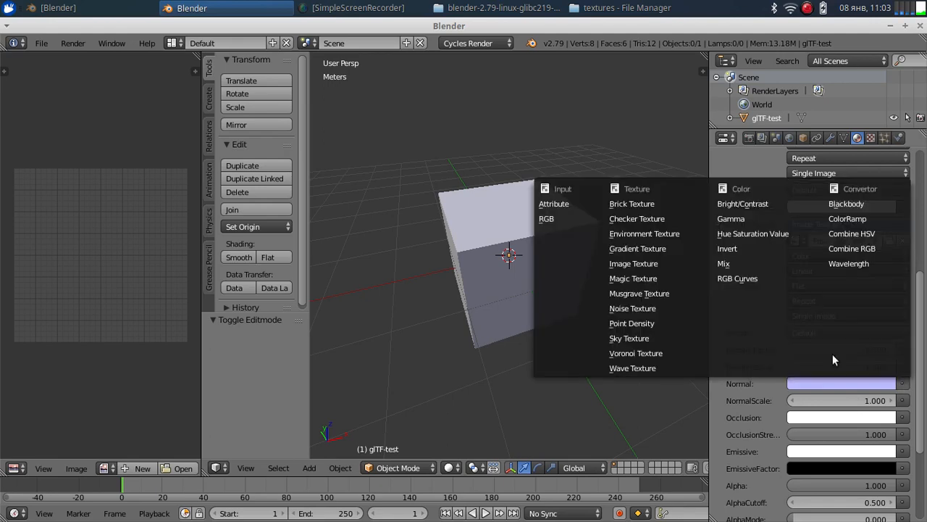
click(647, 263)
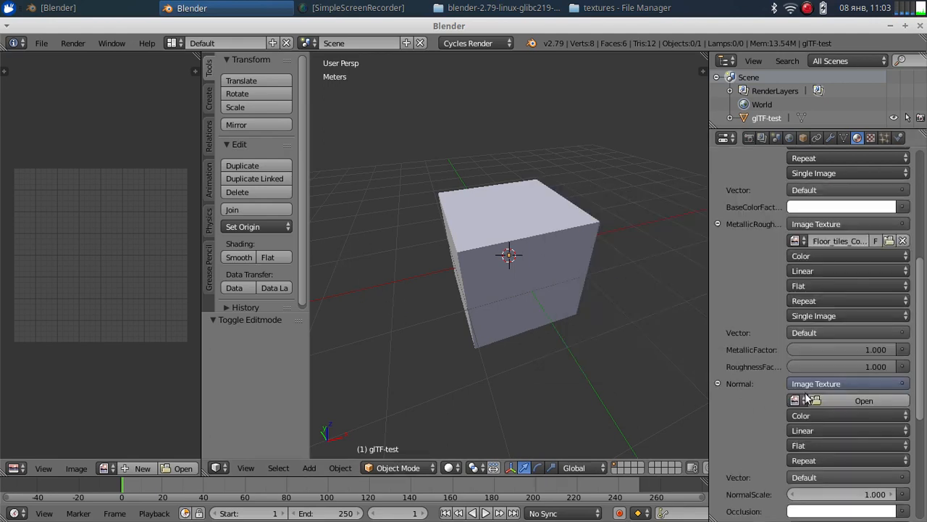
click(864, 401)
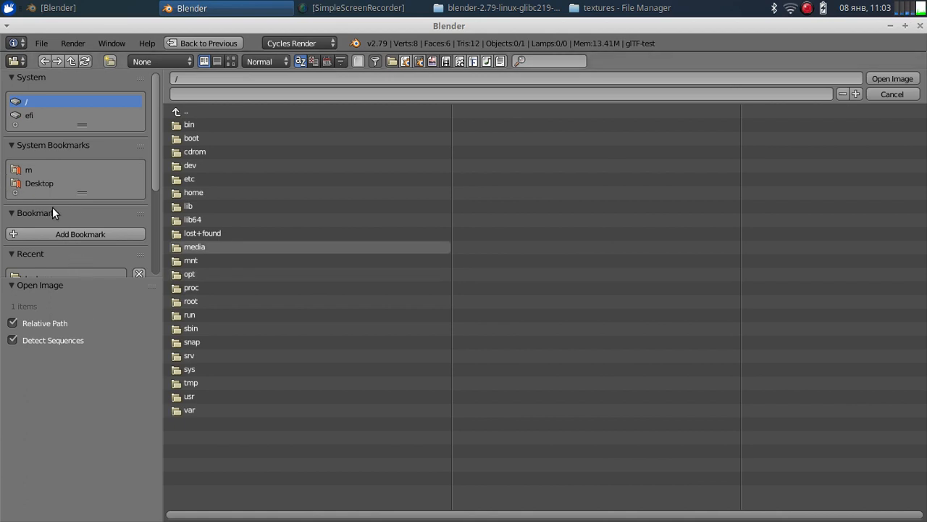
click(41, 184)
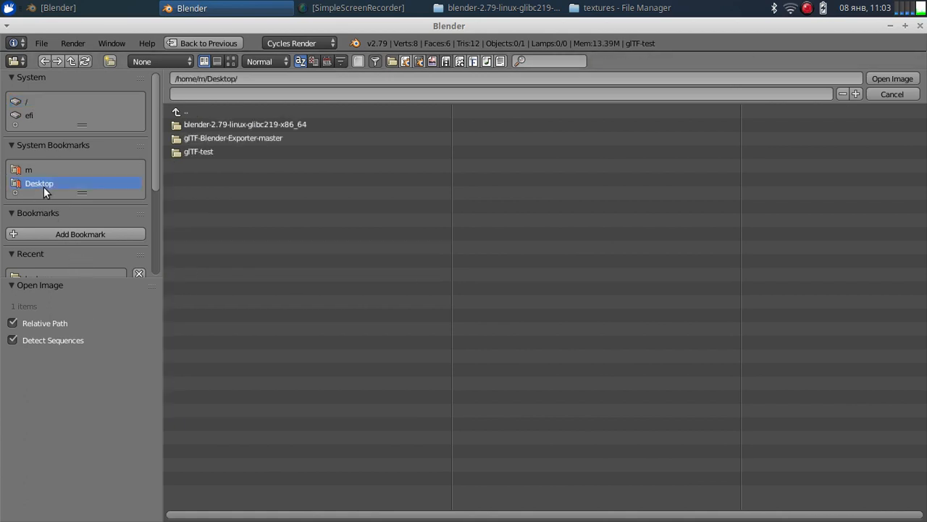
click(207, 151)
click(197, 138)
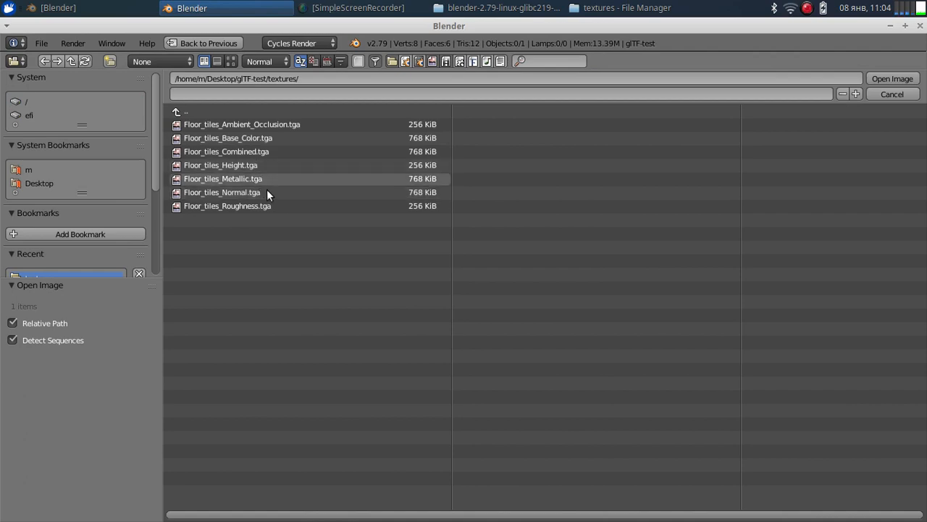
click(254, 188)
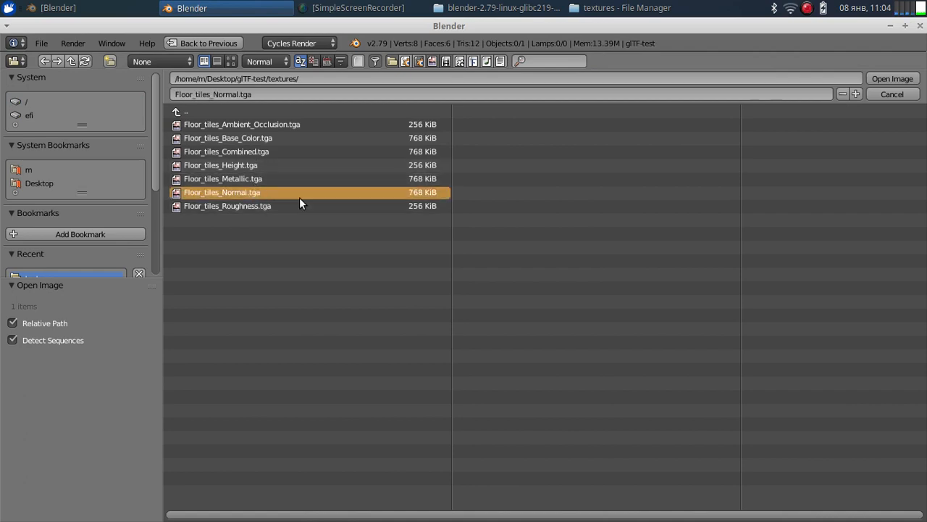
click(889, 83)
Step: Assign an Image Texture to the Occlusion input and load Floor_tiles_Ambient_Occlusion.tga from the glTF-test/textures folder on the Desktop
scroll(848, 231, down, 6)
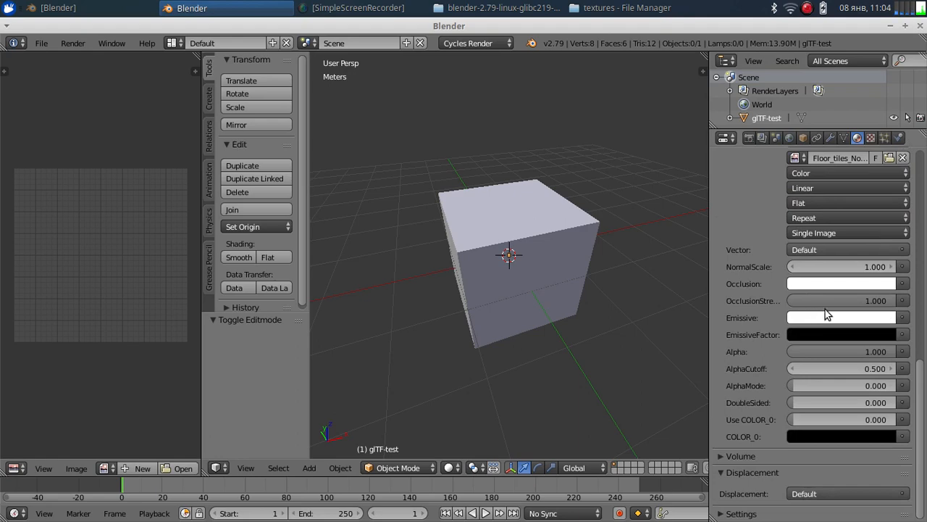
click(904, 285)
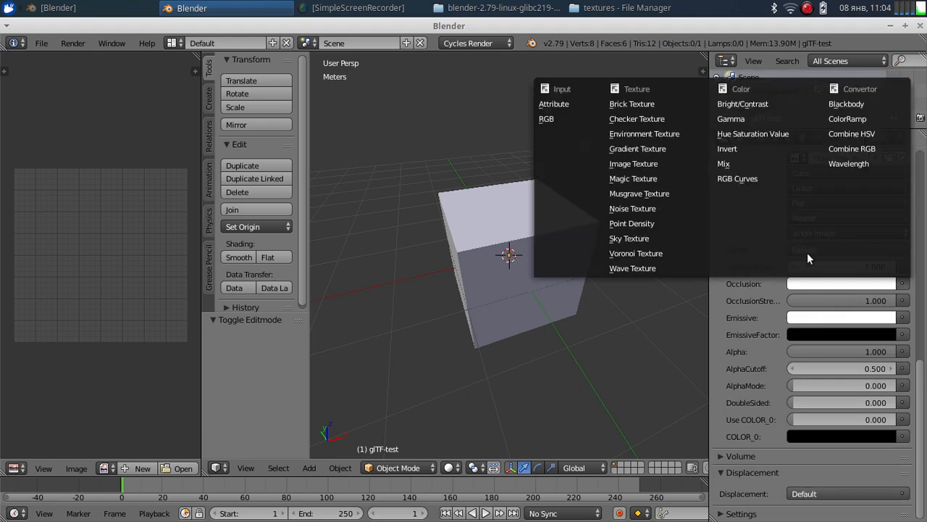
click(640, 168)
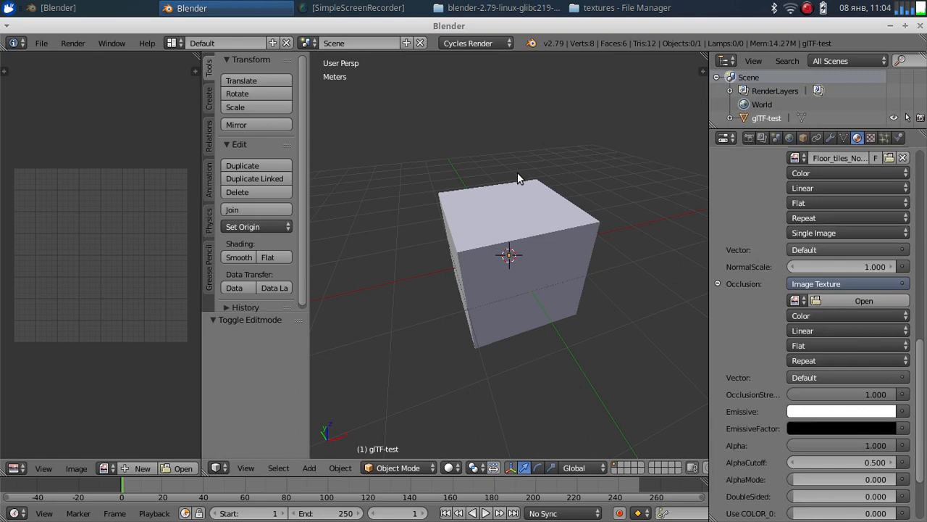
click(874, 297)
click(33, 183)
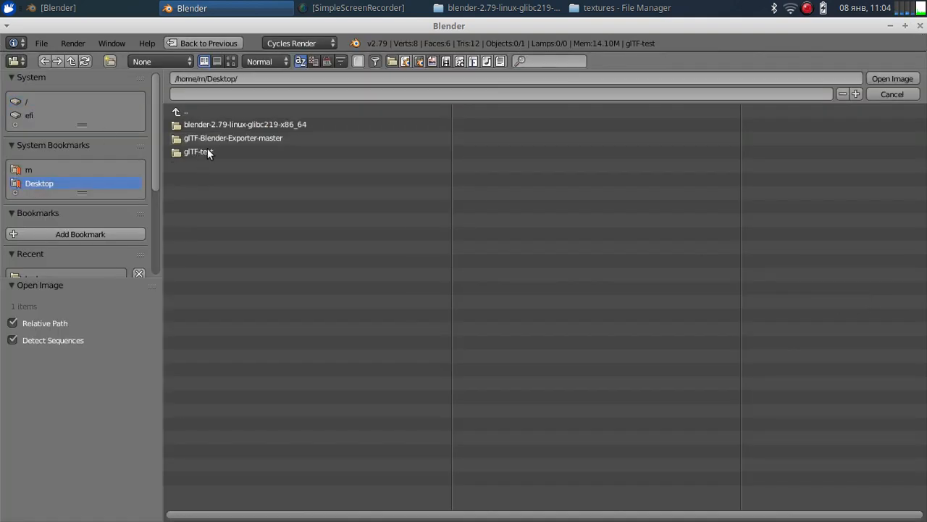
click(208, 152)
click(197, 137)
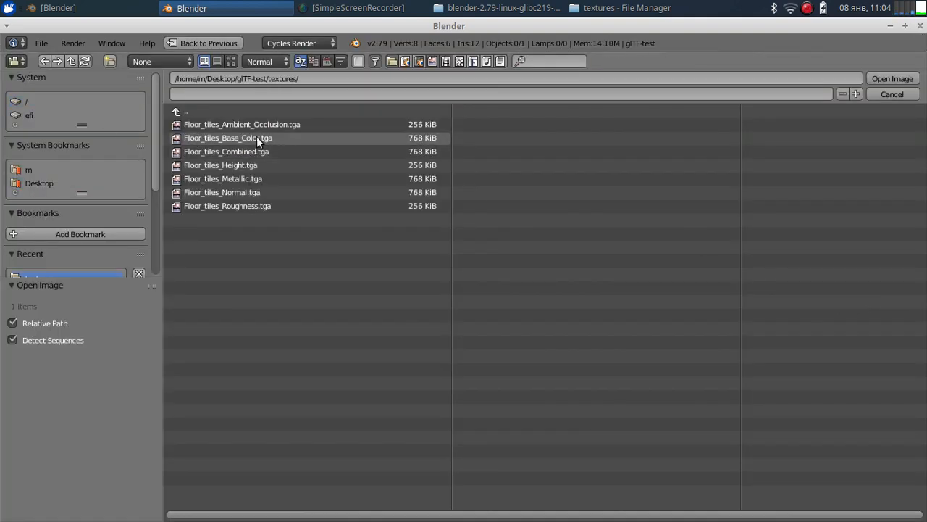
click(260, 127)
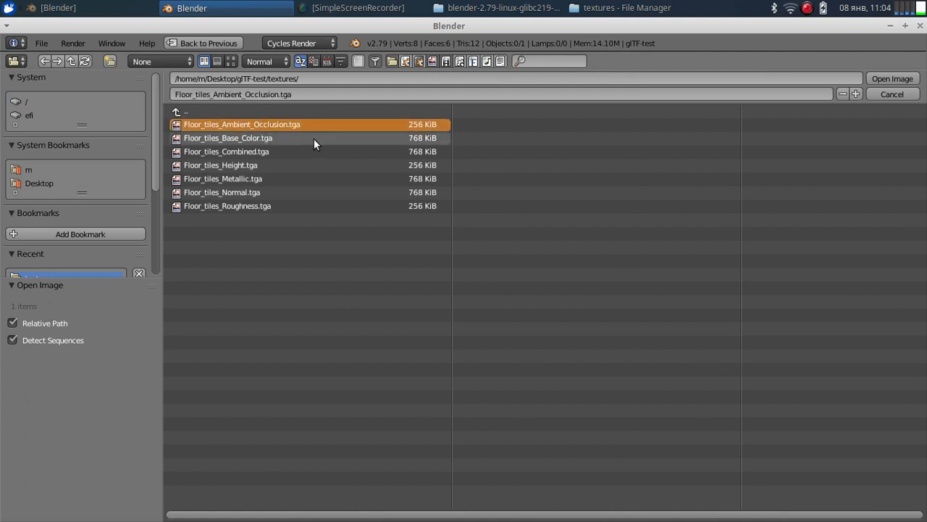
click(893, 80)
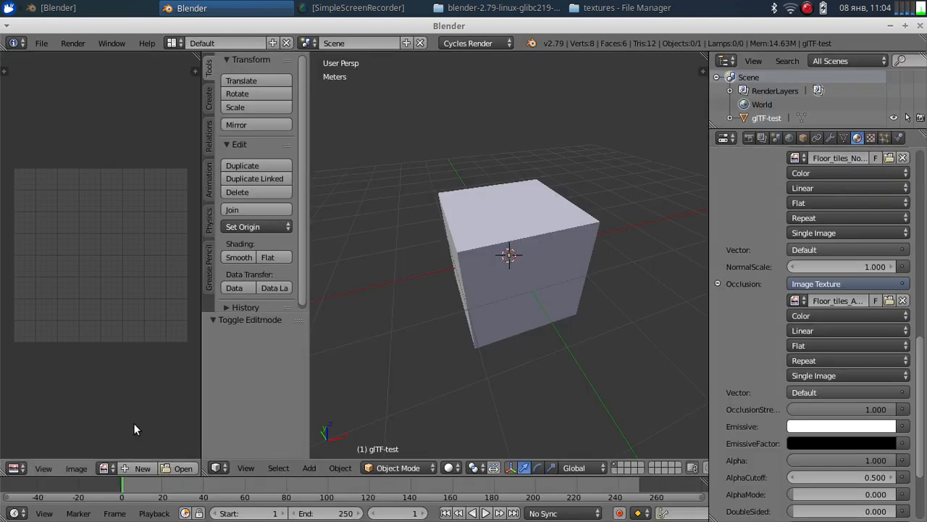
Step: Change the UV/Image Editor area to the Node Editor to display the glTF-test material's nodes
click(12, 470)
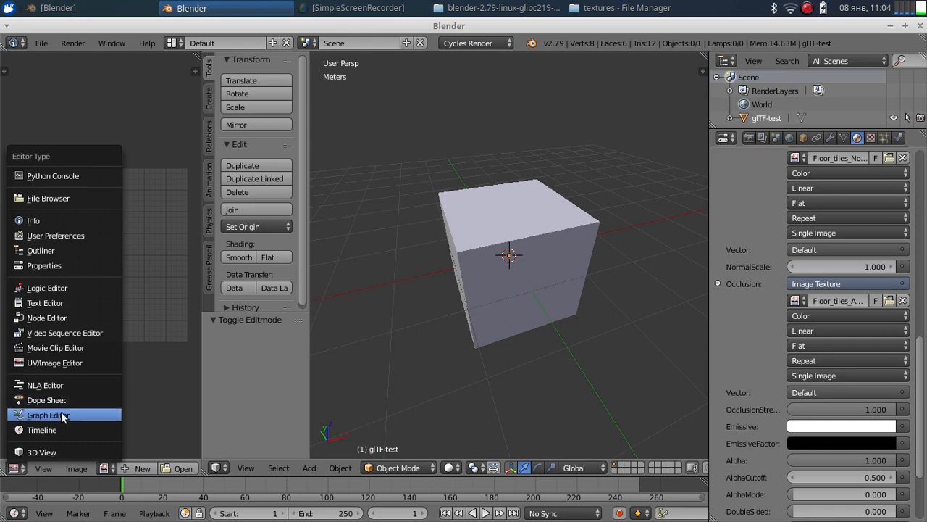
click(47, 318)
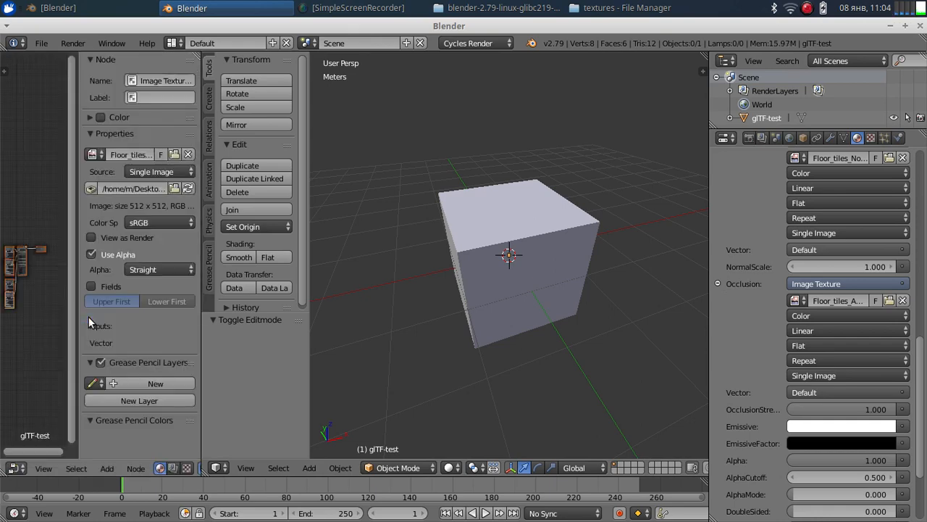
scroll(26, 286, up, 3)
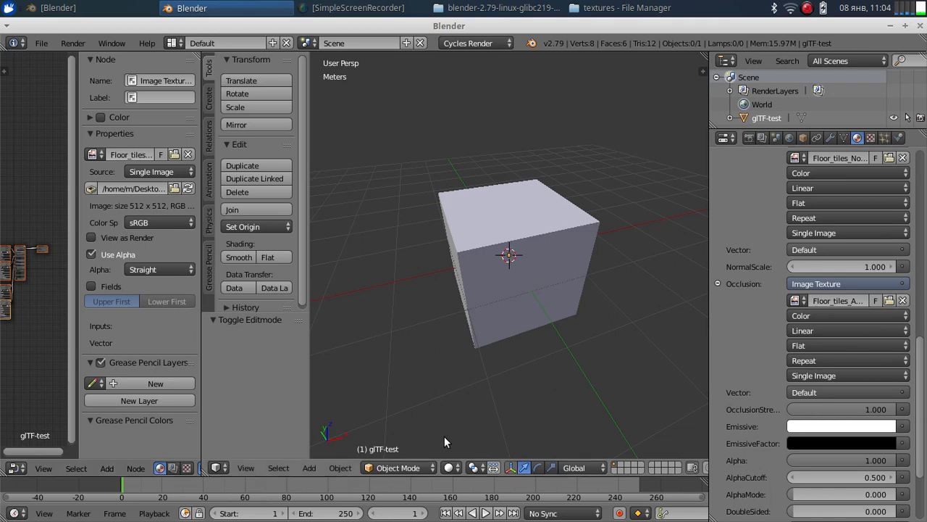
Step: Set the 3D viewport shading to Material, inspect the textured cube from several angles, and enlarge the Outliner area
click(444, 469)
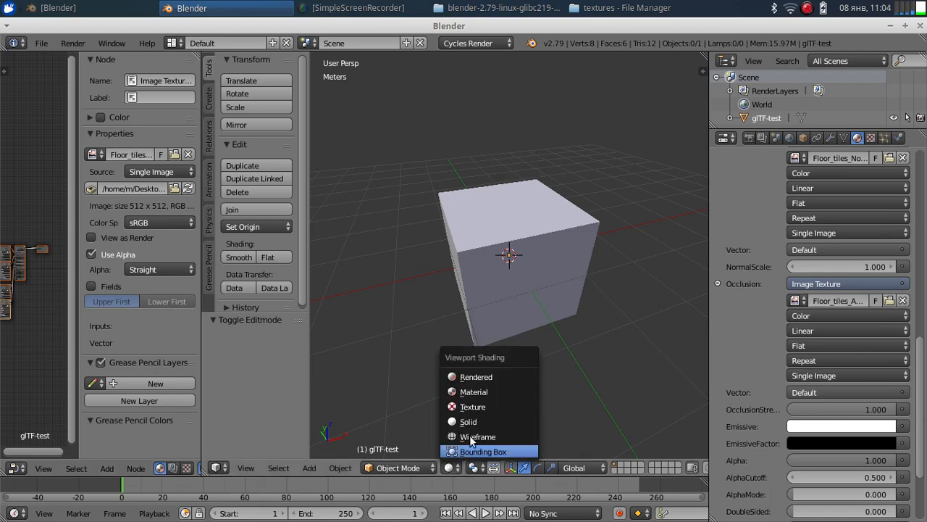
click(482, 391)
middle_drag(490, 317, 454, 347)
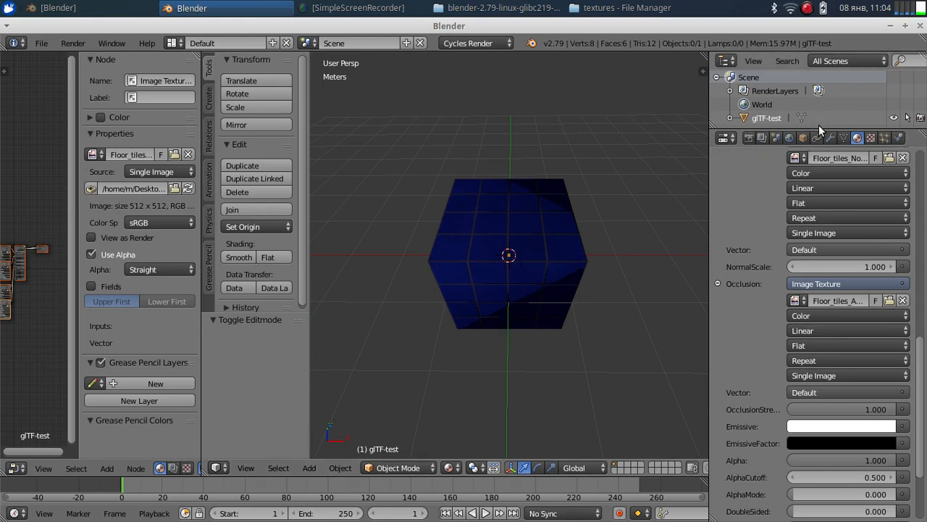
scroll(529, 262, down, 7)
middle_drag(520, 262, 558, 284)
scroll(490, 269, up, 4)
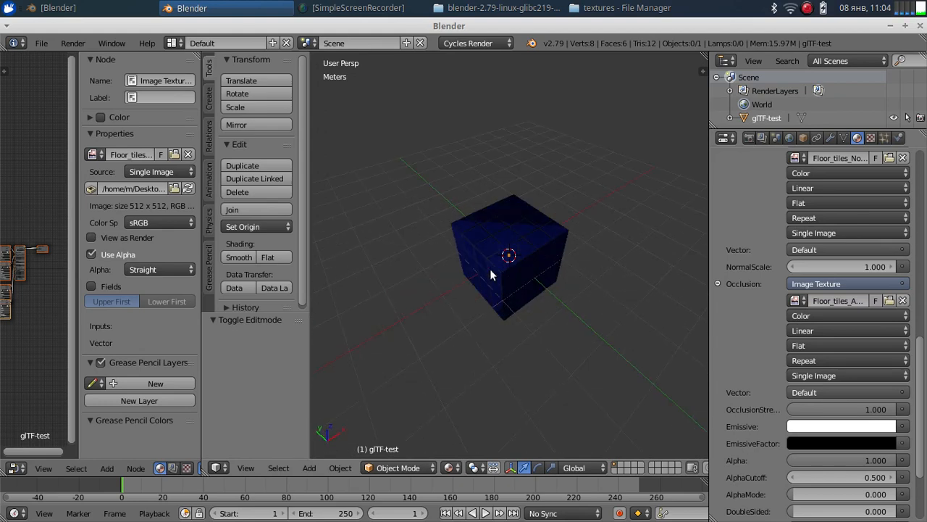
middle_drag(490, 275, 508, 261)
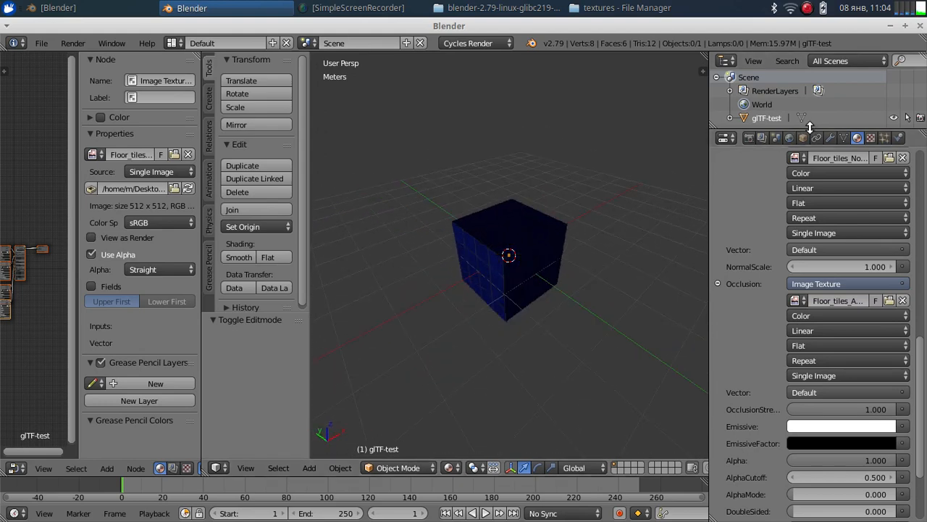
drag(808, 132, 808, 230)
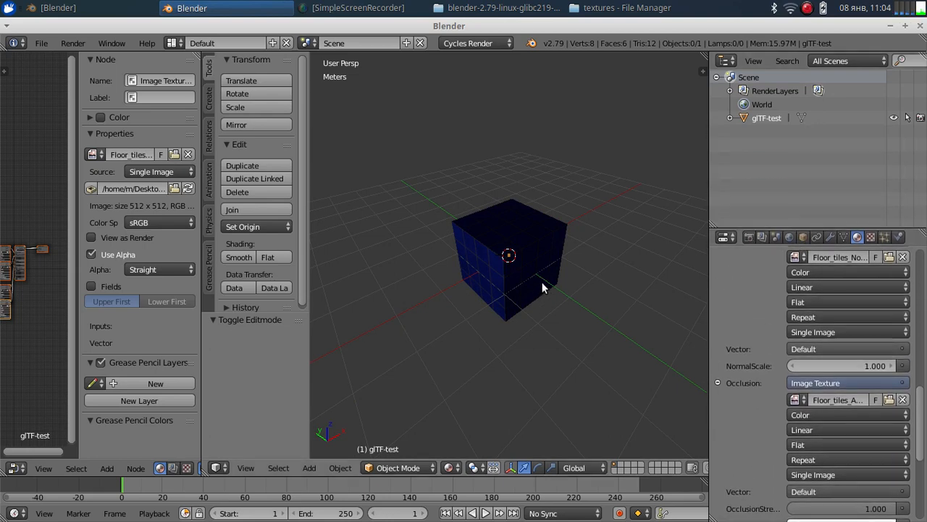
Step: Duplicate the glTF-test cube and move the copy 4 m along the global X axis
right_click(533, 258)
key(shift+d)
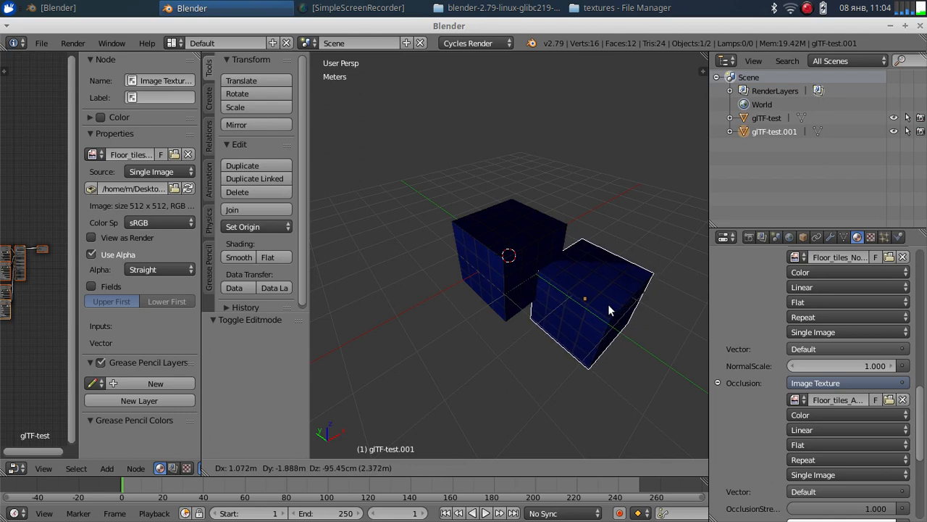
key(x)
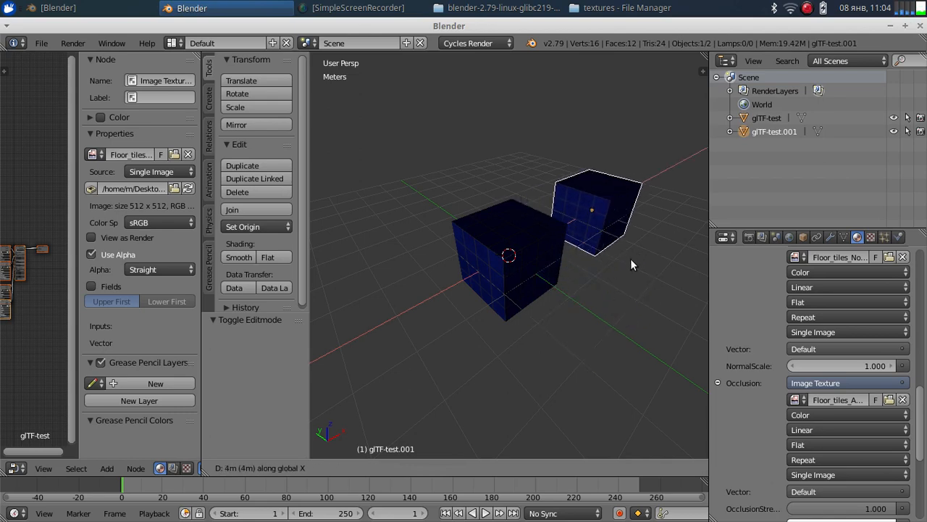
click(630, 258)
Step: Scale the duplicated cube up uniformly by about 1.317 and apply its scale
key(s)
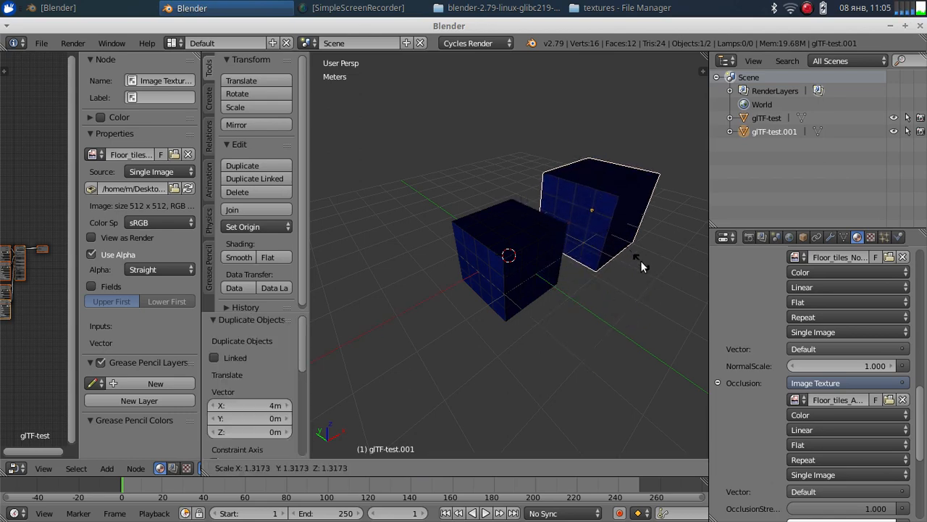
click(640, 260)
key(ctrl+a)
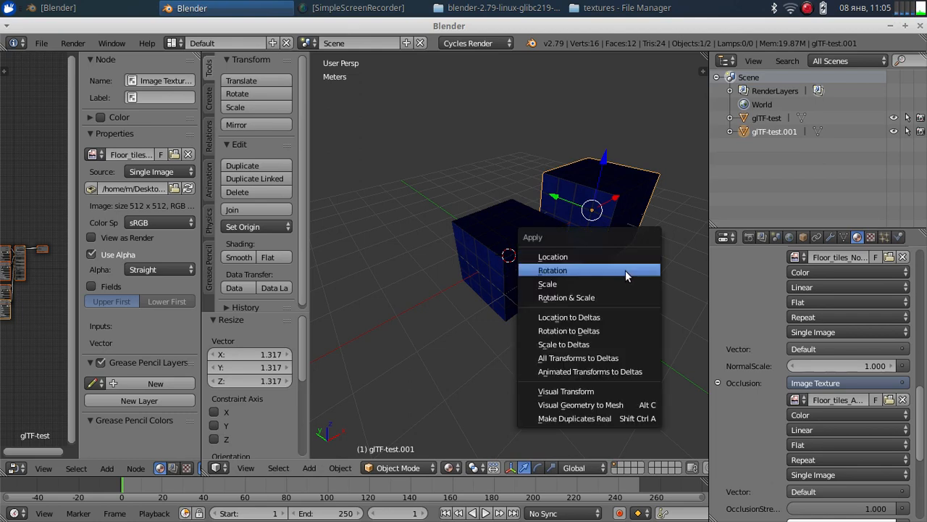
click(600, 283)
Step: Select both cubes, apply their location, and deselect everything
key(a)
key(a)
key(shift+a)
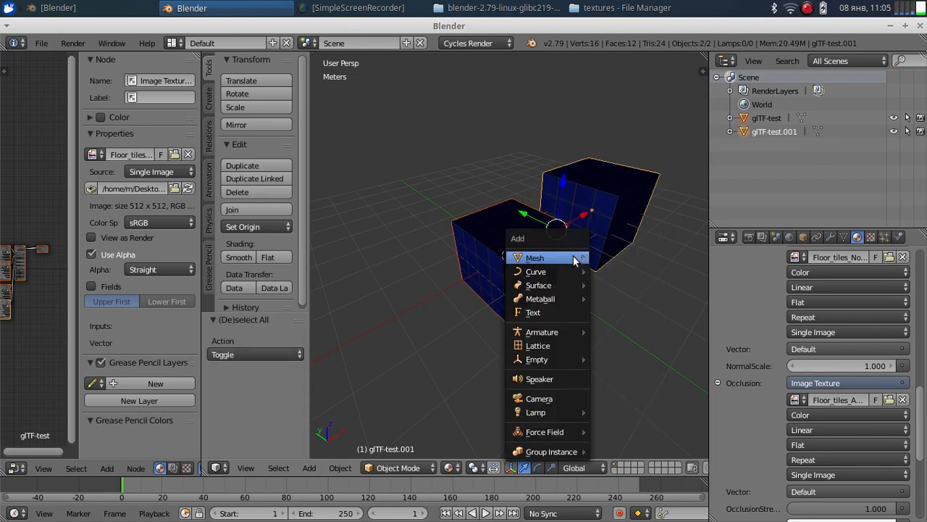
mouse_move(576, 263)
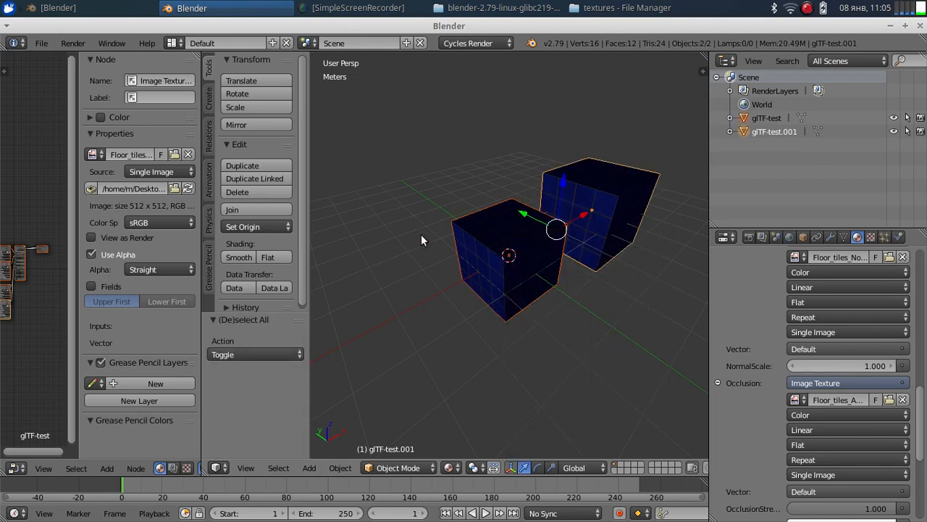
key(ctrl+a)
click(451, 227)
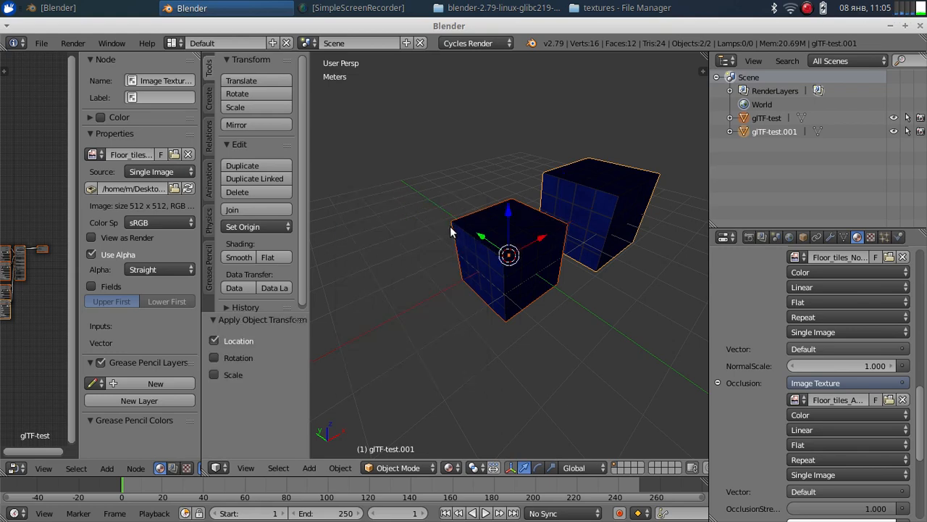
middle_drag(500, 253, 463, 257)
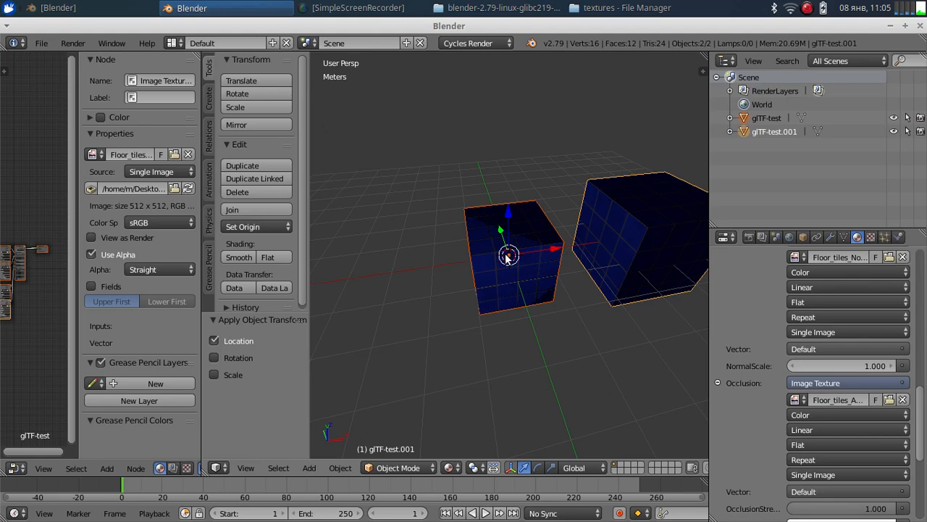
scroll(624, 274, down, 5)
mouse_move(588, 278)
middle_down()
mouse_move(635, 274)
mouse_move(519, 251)
mouse_move(587, 275)
middle_up()
key(a)
scroll(601, 273, up, 5)
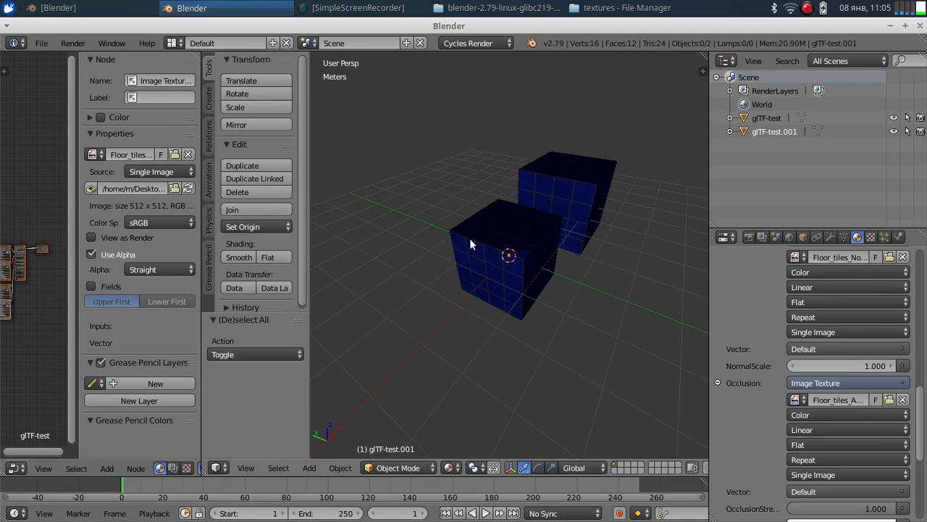
Step: Export the scene as glTF 2.0 (.gltf) to the Desktop's glTF-test/meshes folder under the name glTF-test.gltf
click(45, 44)
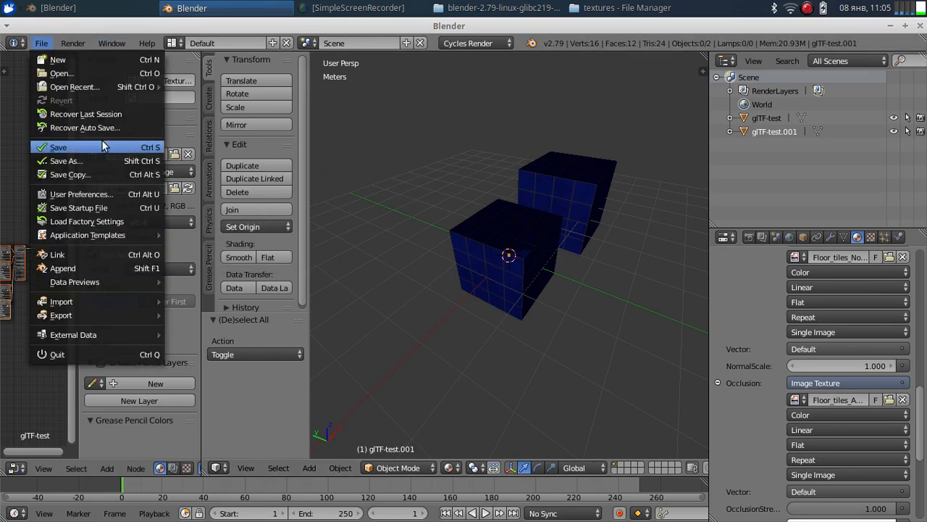
mouse_move(92, 314)
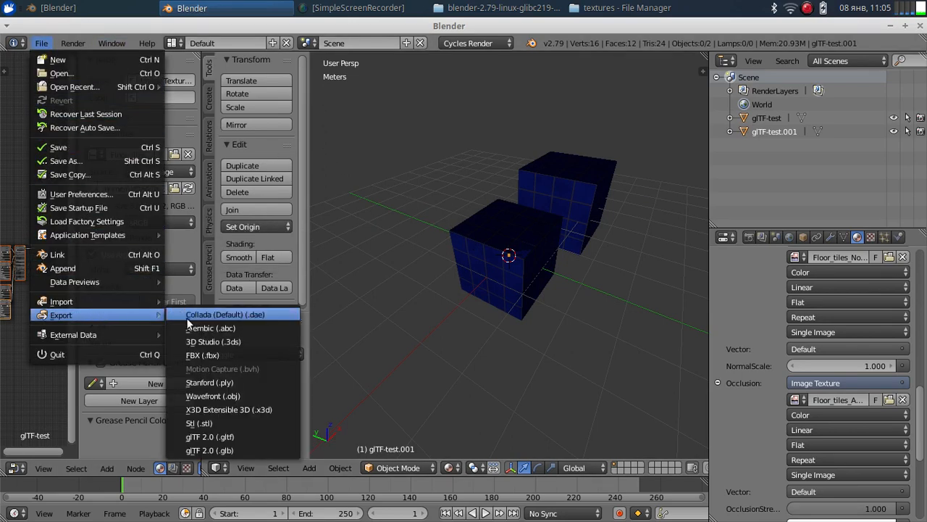
click(235, 436)
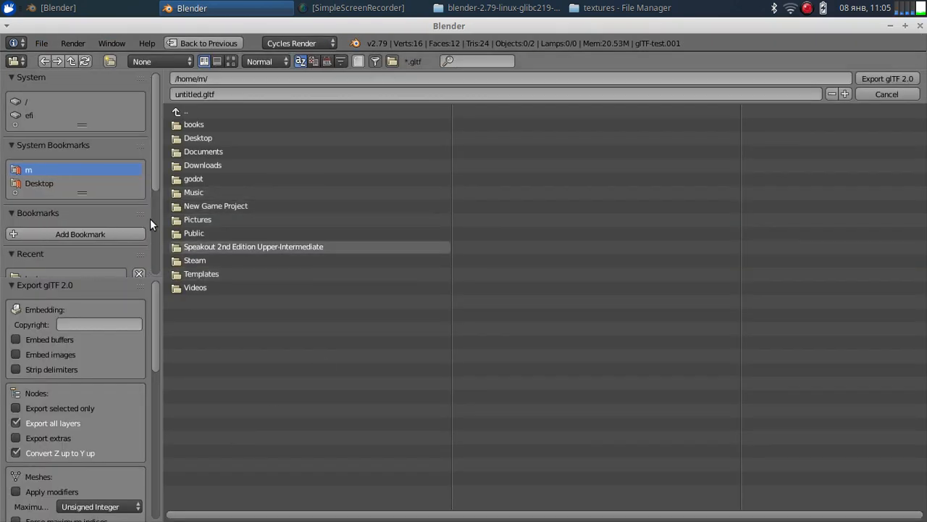
click(51, 184)
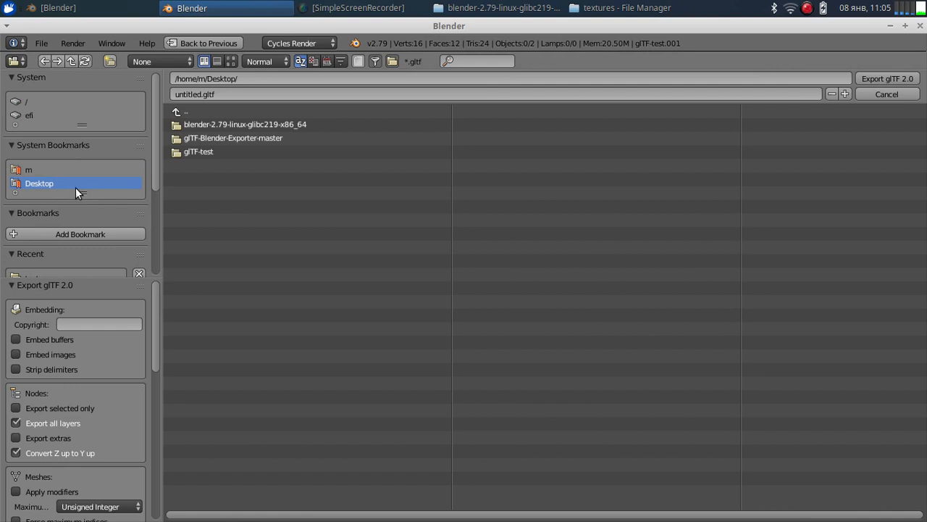
click(211, 152)
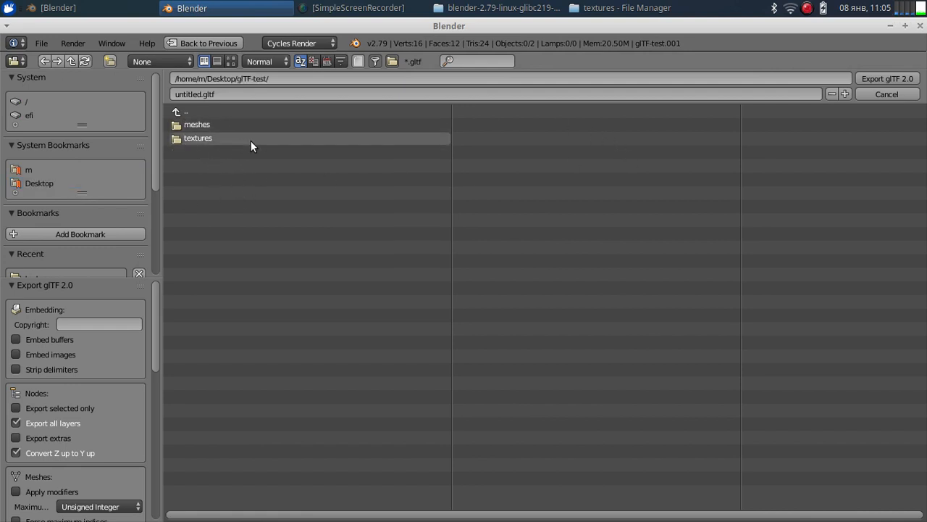
click(232, 124)
click(227, 93)
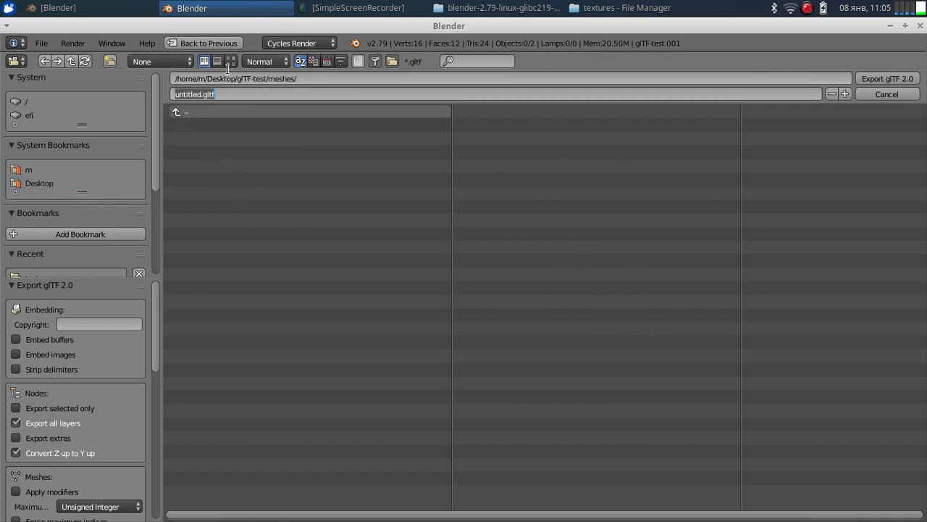
text(gt)
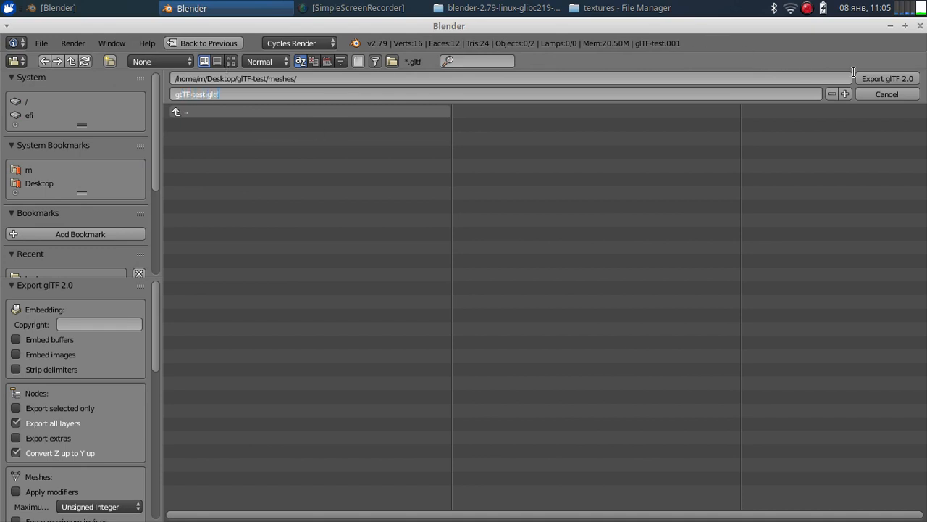
click(878, 78)
click(878, 78)
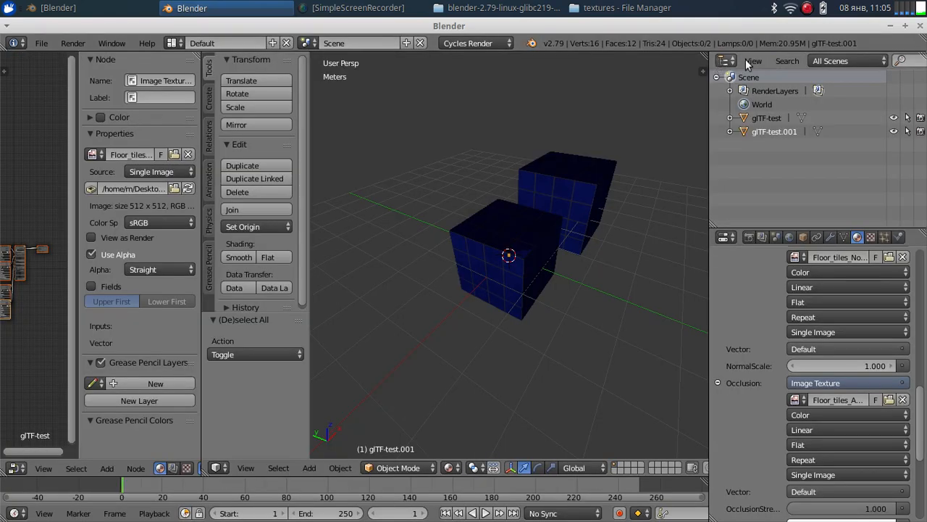
Step: Minimize Blender and close the textures folder window to return to the desktop
click(890, 25)
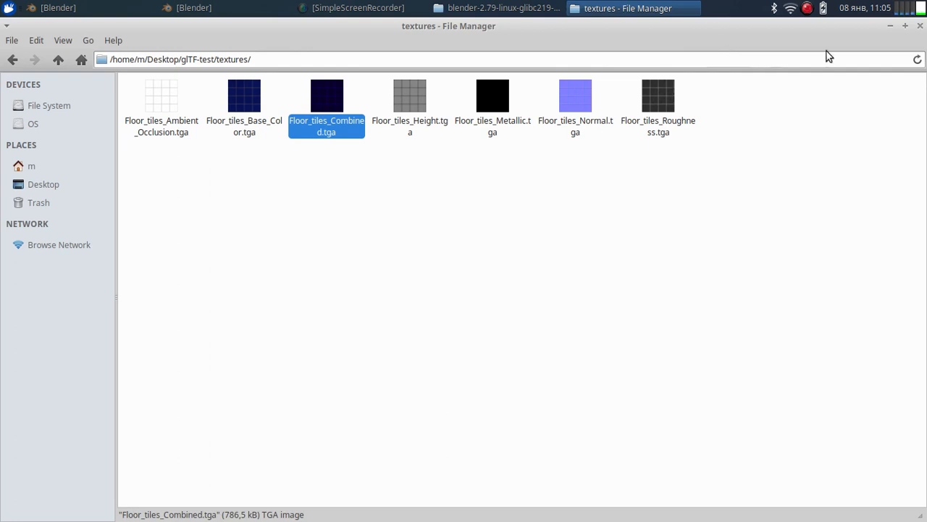
click(921, 27)
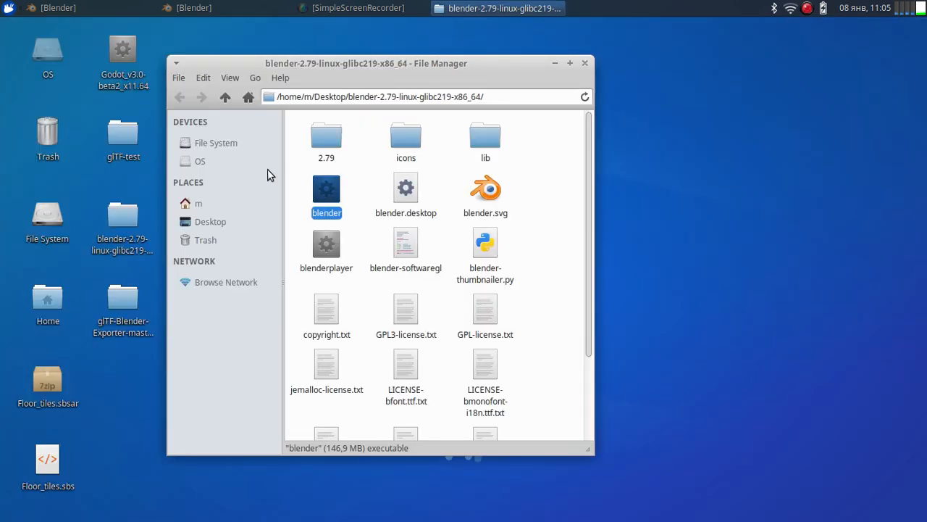
click(133, 111)
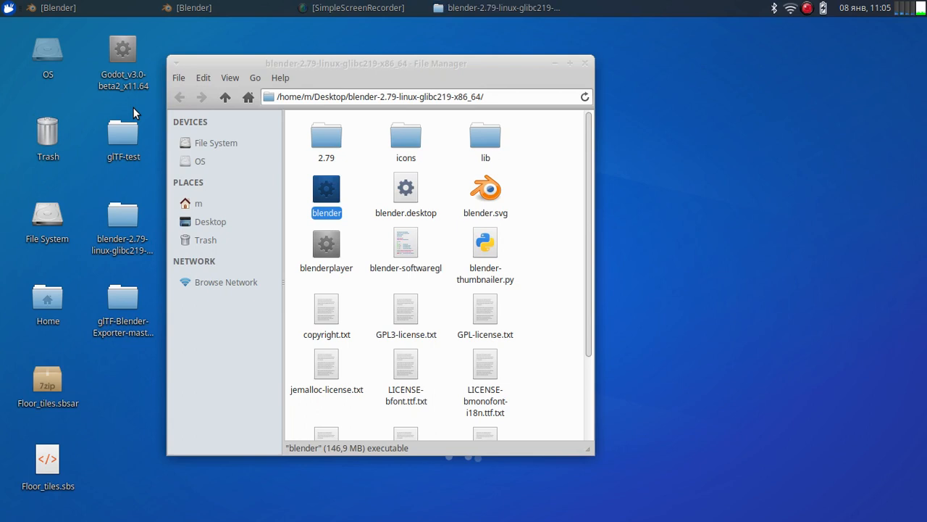
Step: Launch Godot, remove the Unnamed Project from the project list, and start a new project
double_click(120, 52)
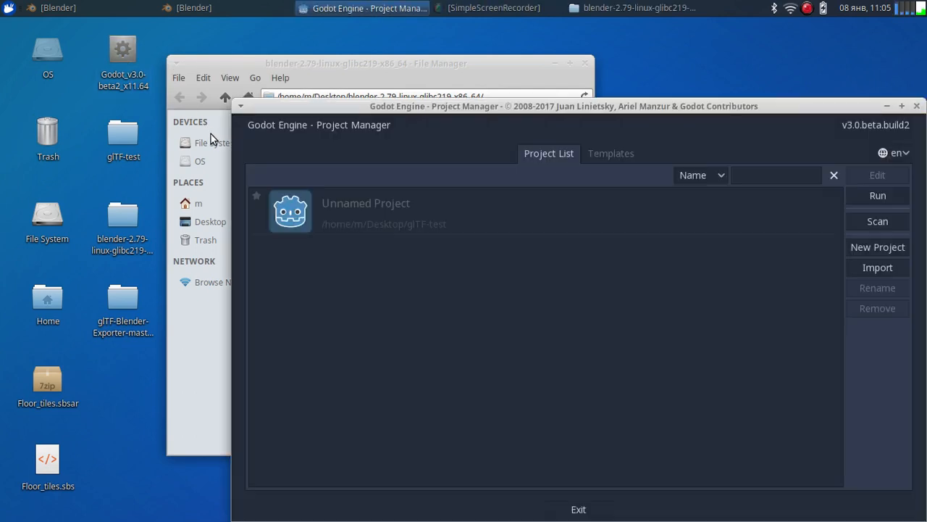
click(777, 226)
click(869, 316)
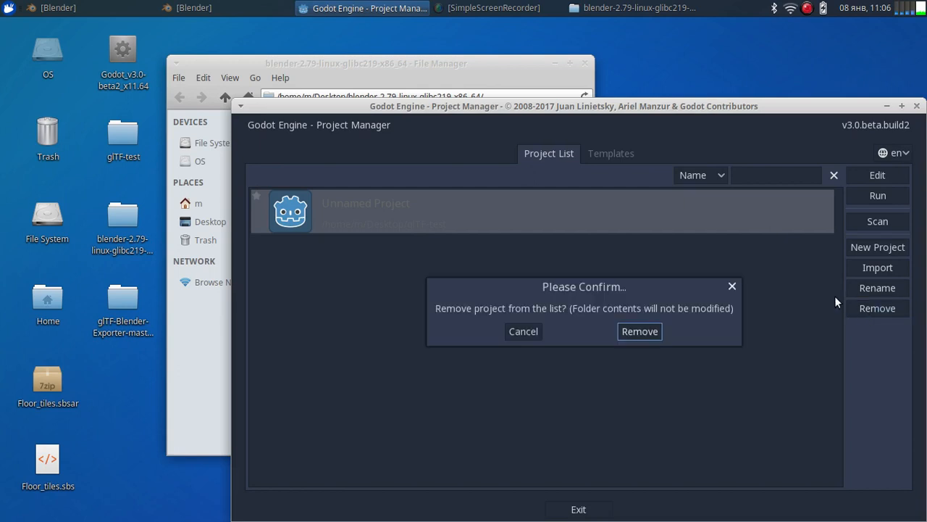
click(640, 332)
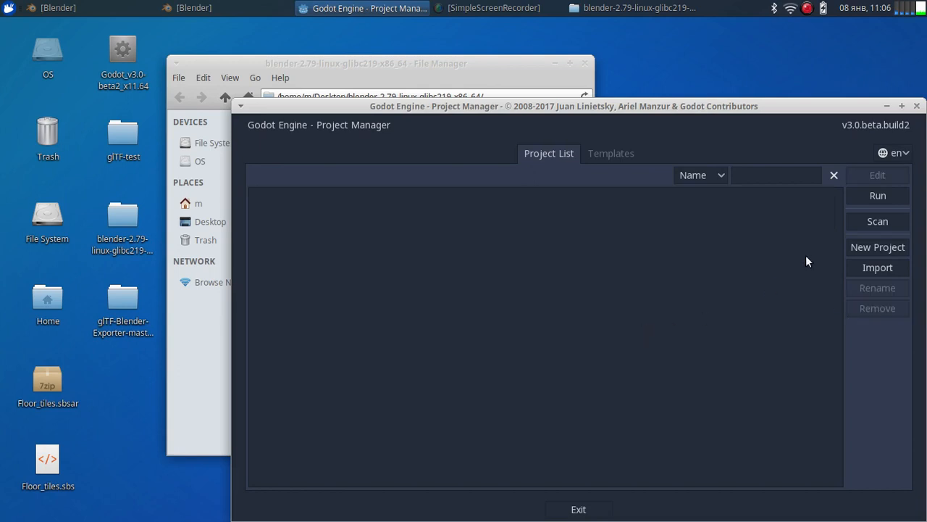
click(878, 248)
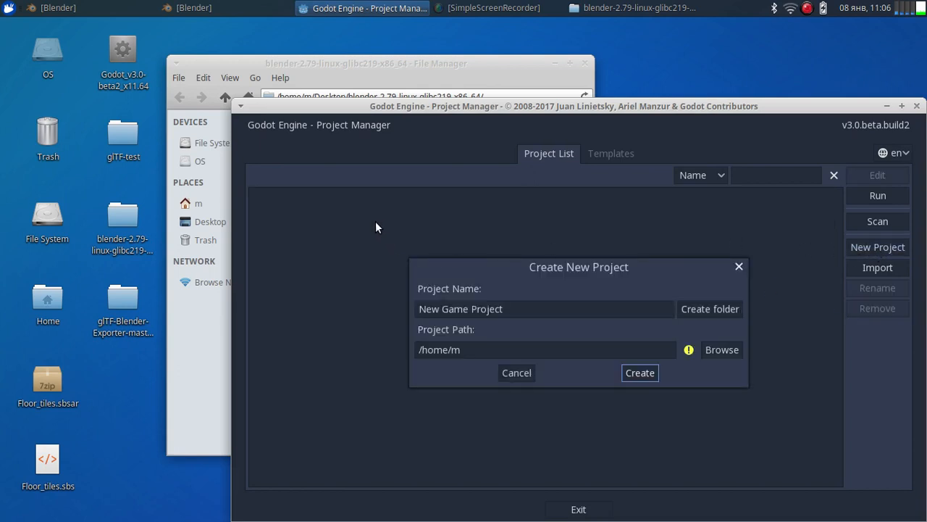
Step: Switch to the Blender window with the two cubes and set the scene's unit preset to Meters
click(192, 7)
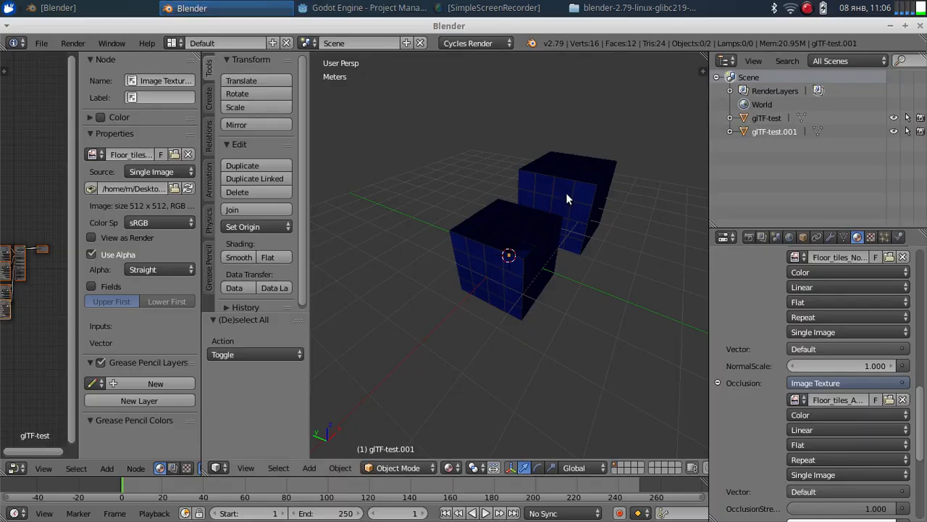
click(749, 239)
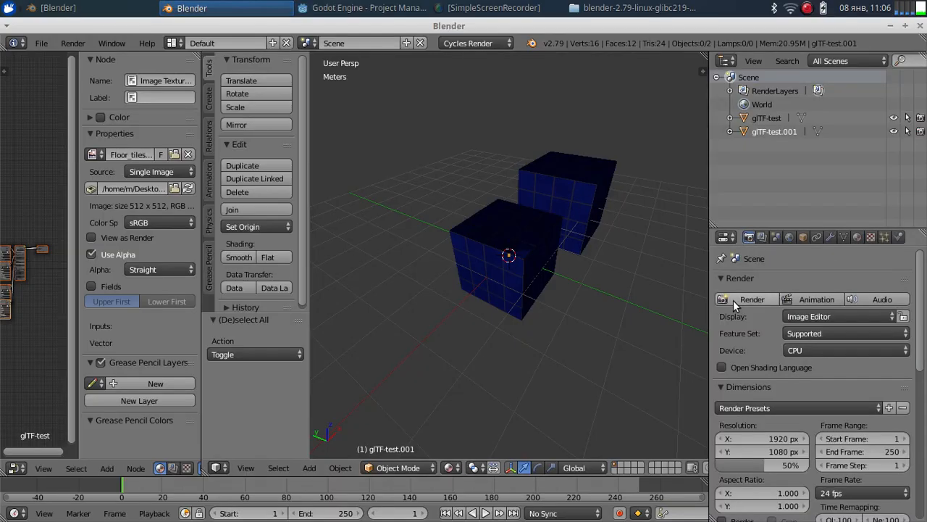
scroll(733, 299, down, 2)
scroll(733, 300, up, 2)
click(762, 239)
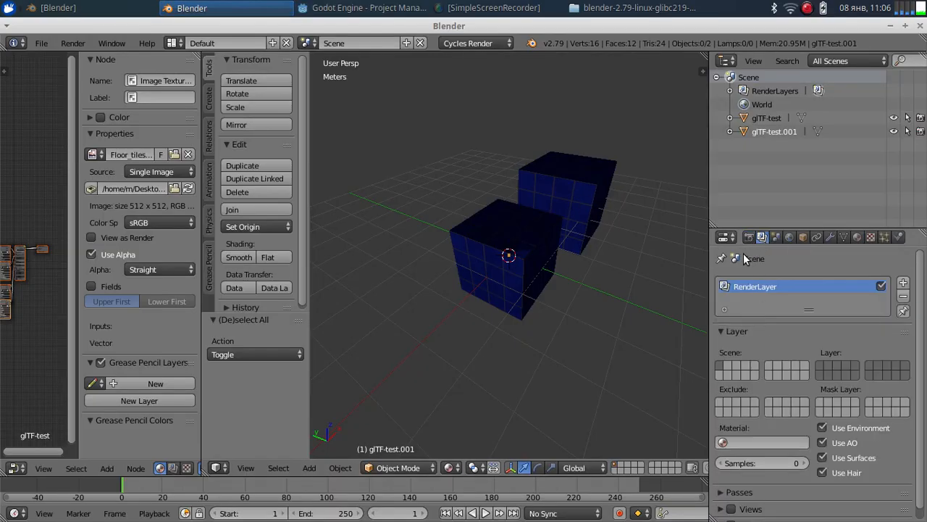
click(749, 238)
click(776, 238)
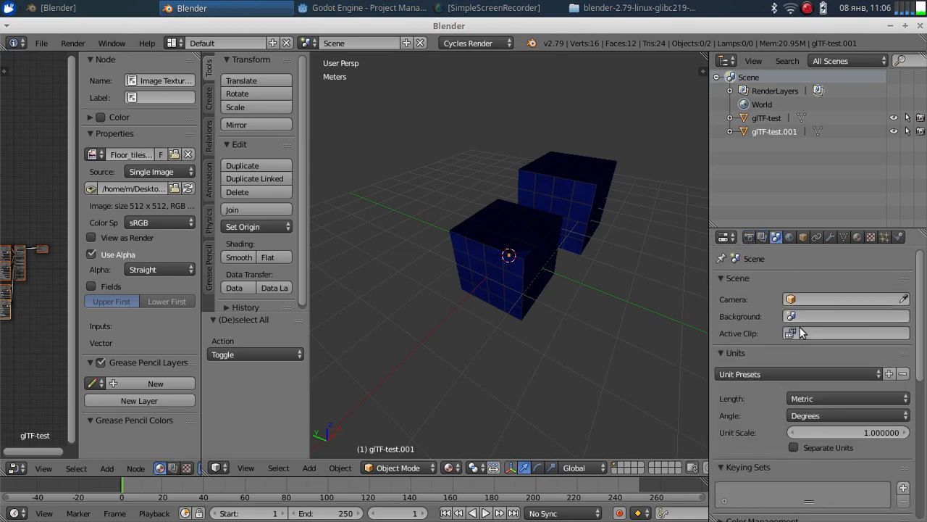
click(790, 374)
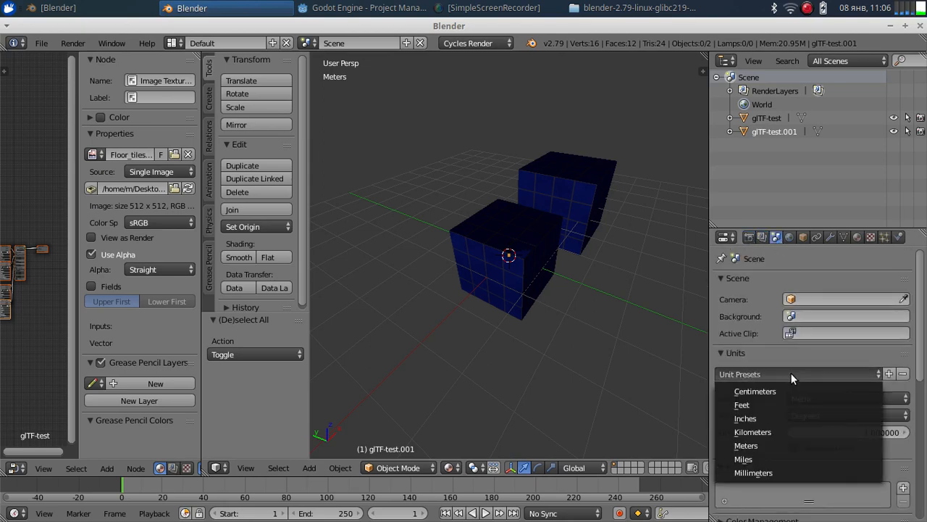
click(790, 445)
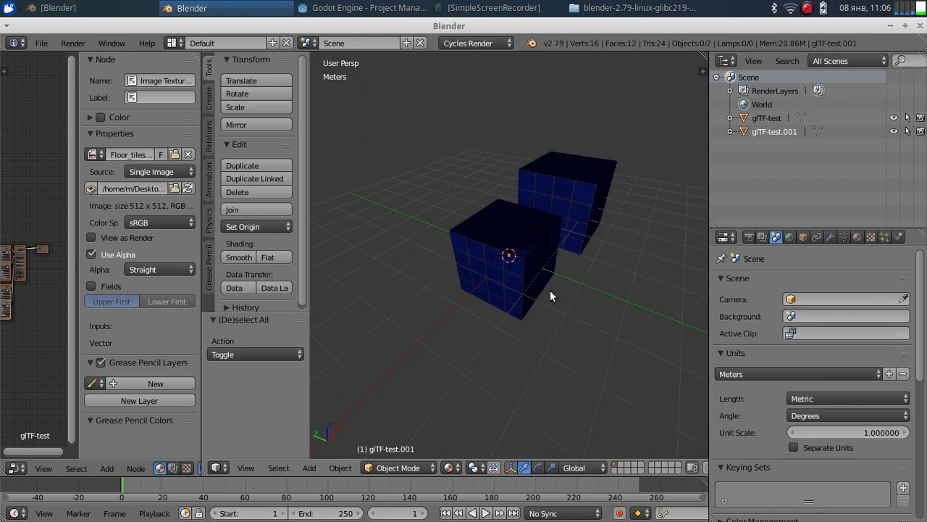
Step: Export the scene again as glTF 2.0 (.gltf), overwriting gtTF-test.gltf in the meshes folder, and close this Blender window
click(43, 43)
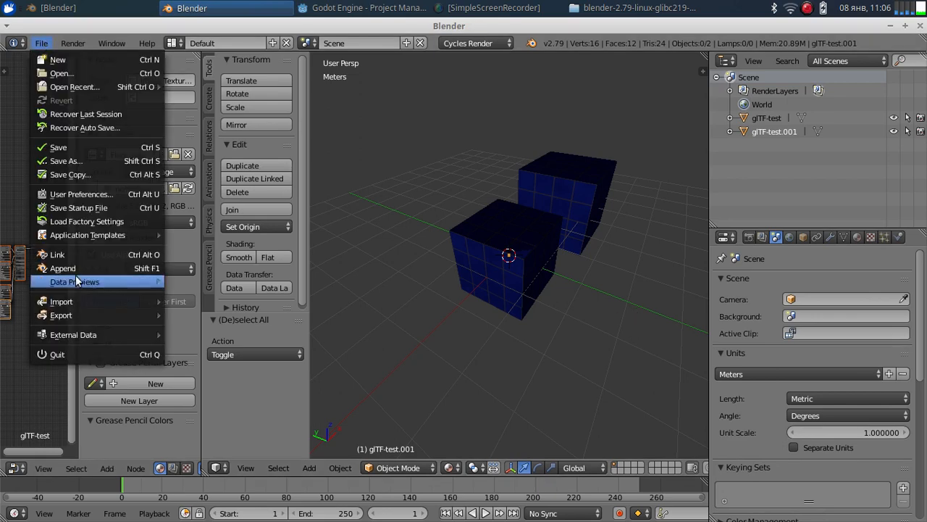
mouse_move(91, 314)
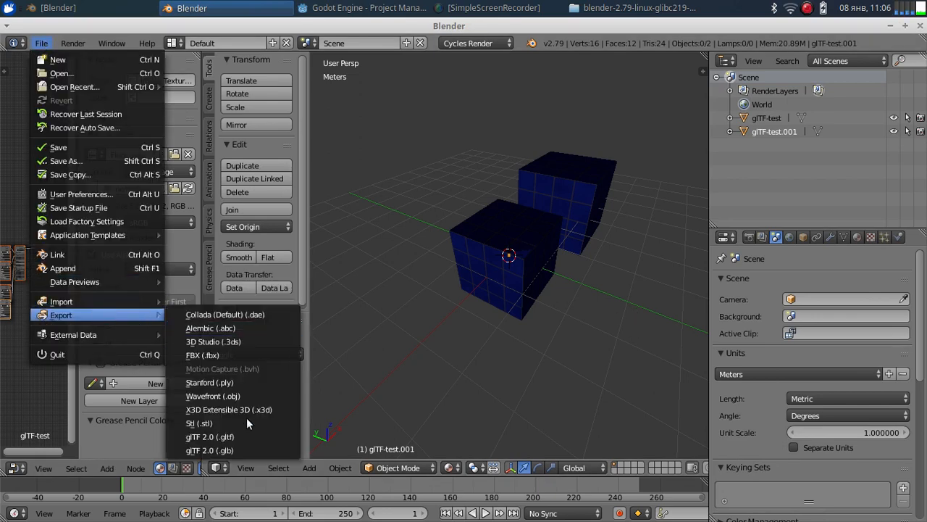
click(258, 437)
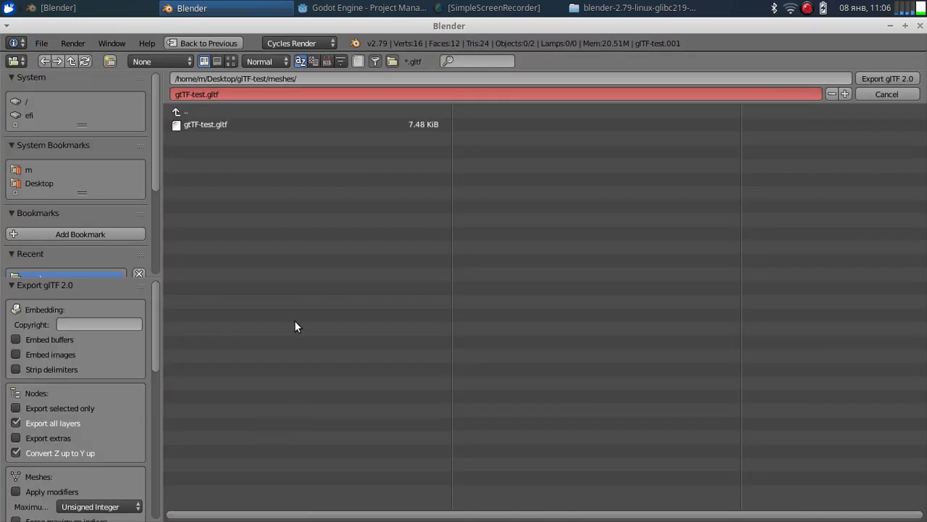
click(221, 128)
click(905, 81)
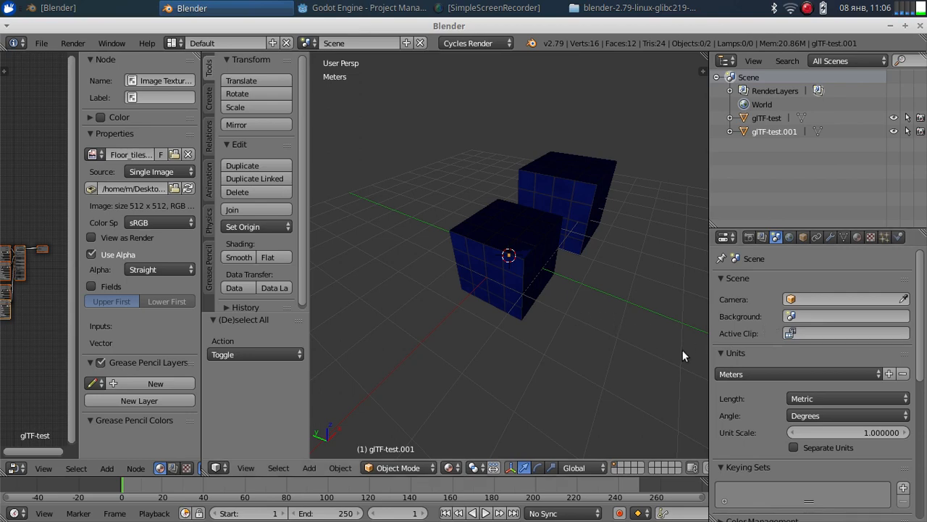
click(921, 26)
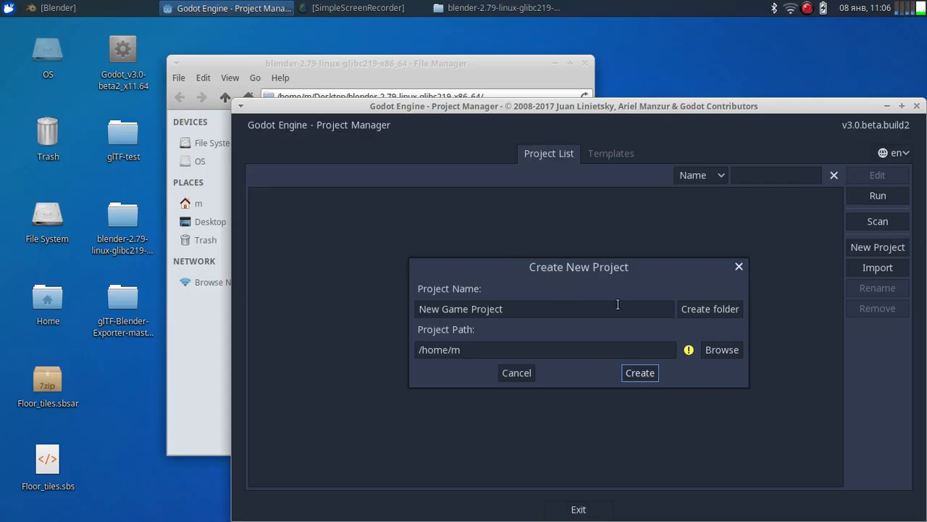
Step: Set the new Godot project's path to the glTF-test folder on the Desktop
click(722, 349)
double_click(366, 240)
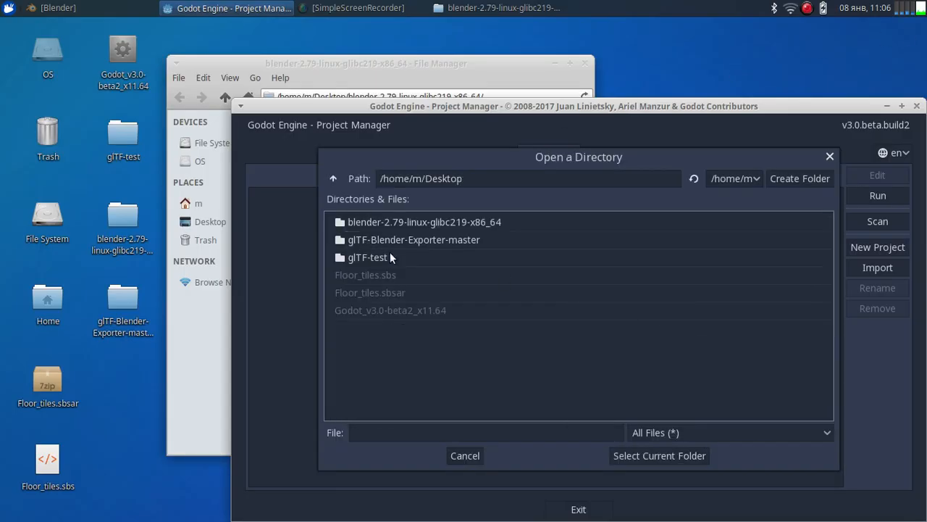
click(380, 257)
click(650, 456)
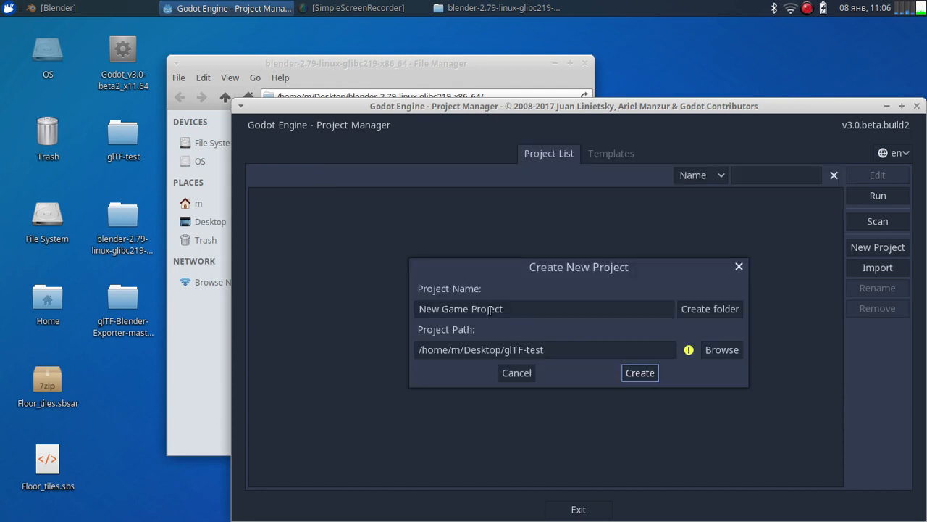
Step: Name the new project glTF-test and create it
click(538, 314)
key(BackSpace)
key(BackSpace)
key(BackSpace)
key(BackSpace)
key(BackSpace)
key(BackSpace)
key(BackSpace)
key(BackSpace)
key(BackSpace)
key(BackSpace)
key(BackSpace)
key(BackSpace)
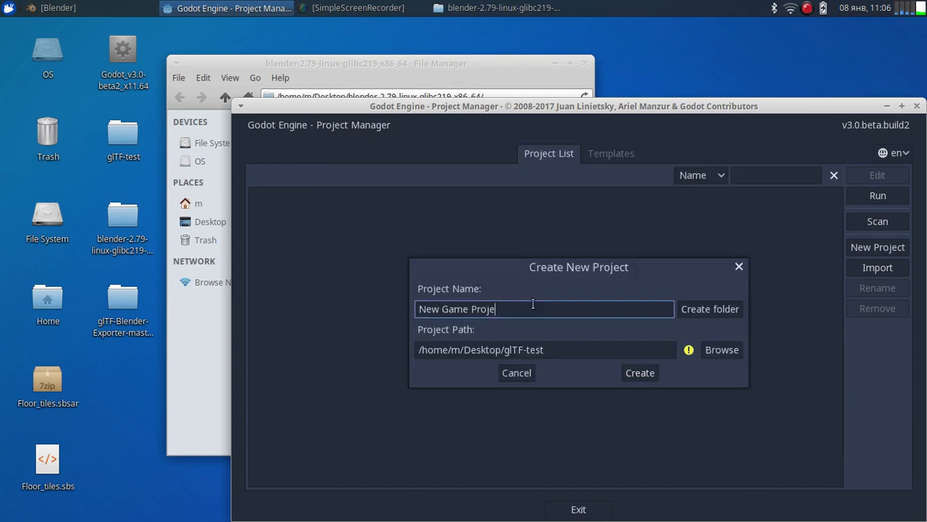
key(BackSpace)
key(BackSpace)
key(BackSpace)
key(BackSpace)
text(glTF-test)
click(631, 372)
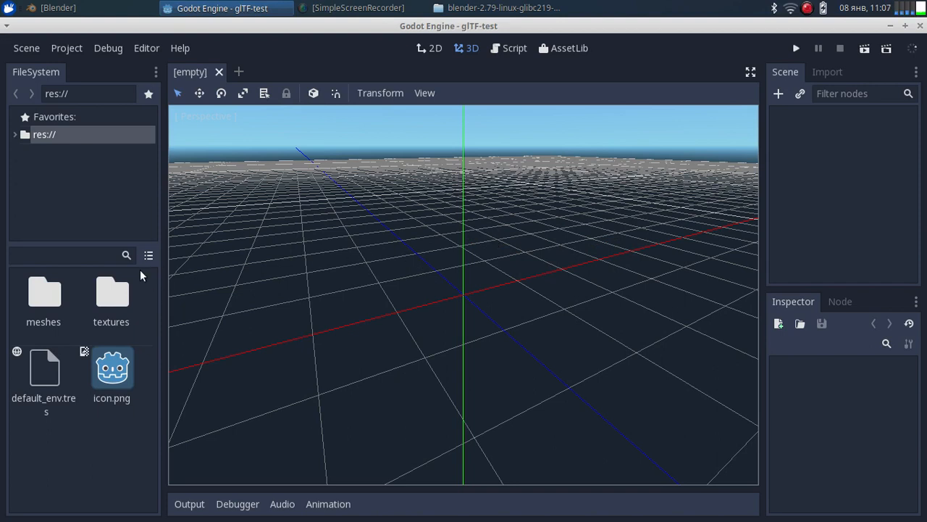
Step: Open the project's meshes folder and load glTF-test.material for editing
double_click(58, 299)
scroll(85, 361, down, 1)
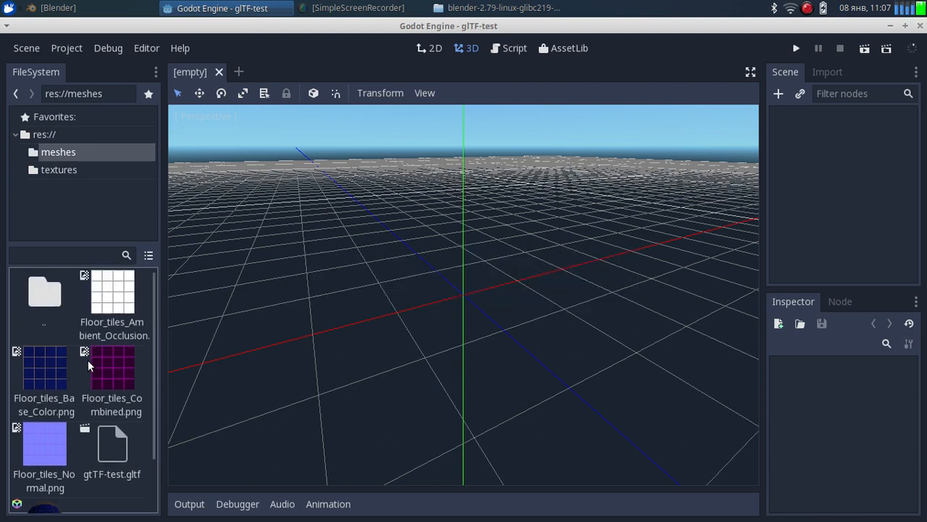
scroll(88, 370, down, 1)
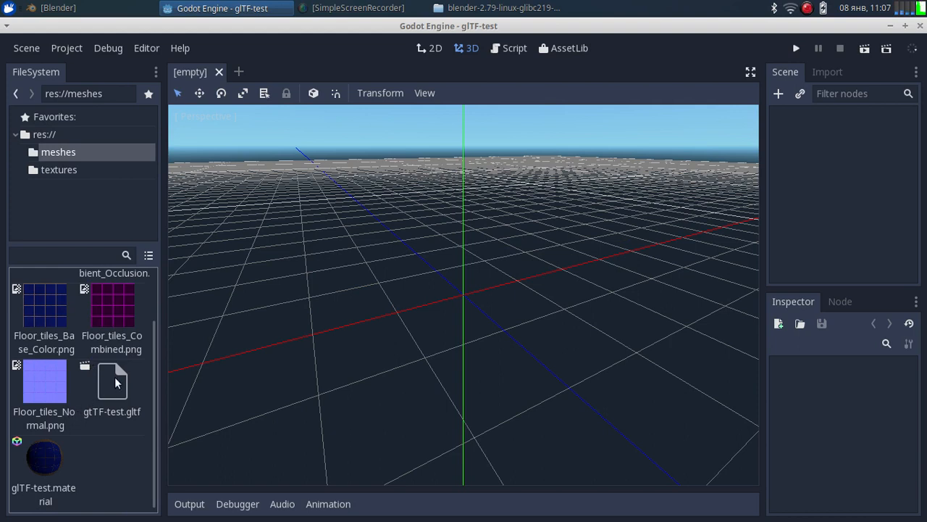
click(45, 460)
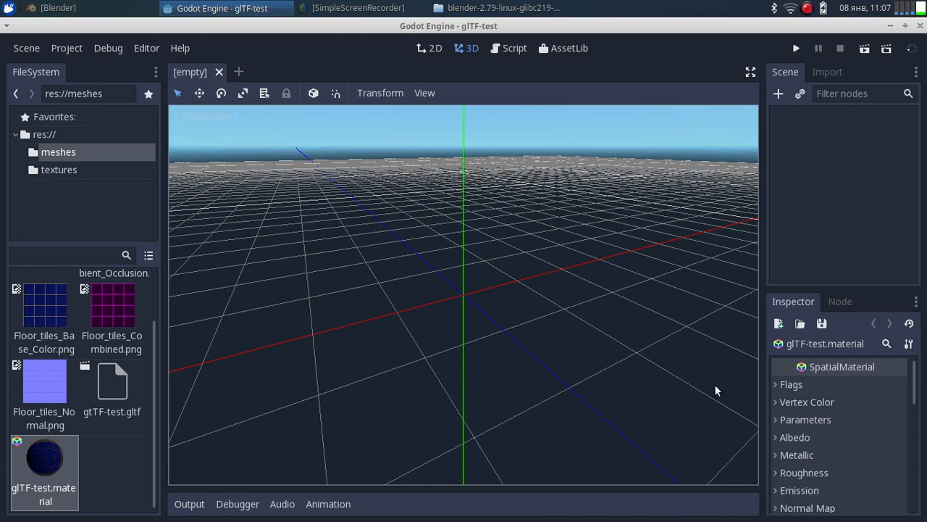
Step: Set the material's Diffuse Mode to Burley and collapse its Parameters section
click(781, 420)
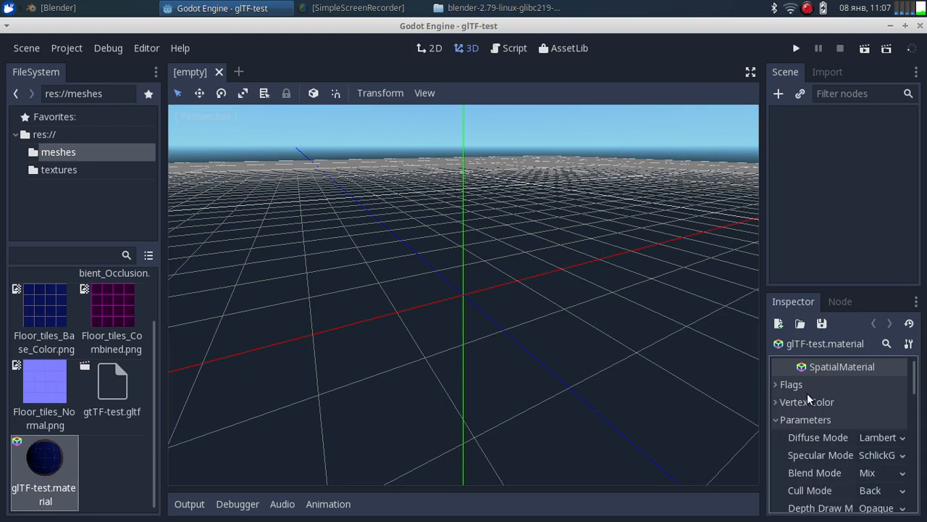
click(901, 440)
click(876, 447)
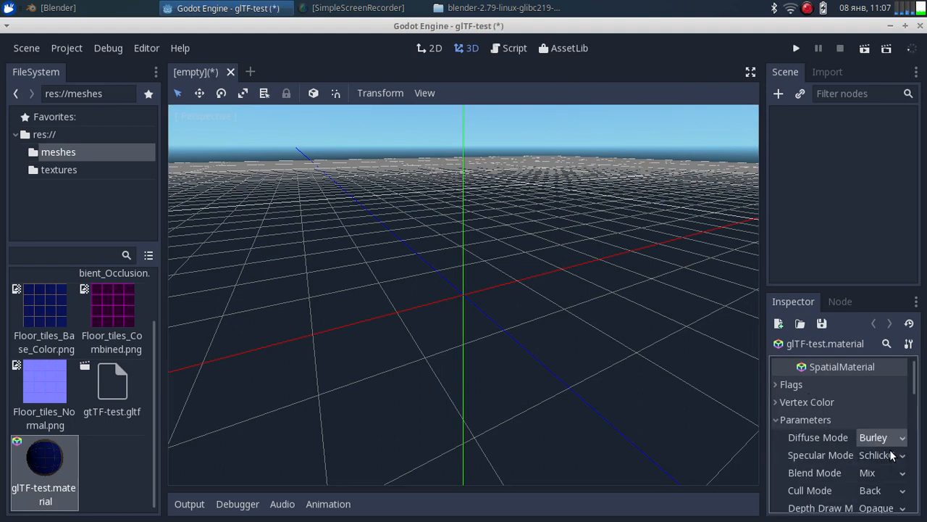
click(779, 420)
Step: Expand the material's Albedo and Metallic sections and set the metallic texture channel to Green
scroll(801, 428, down, 1)
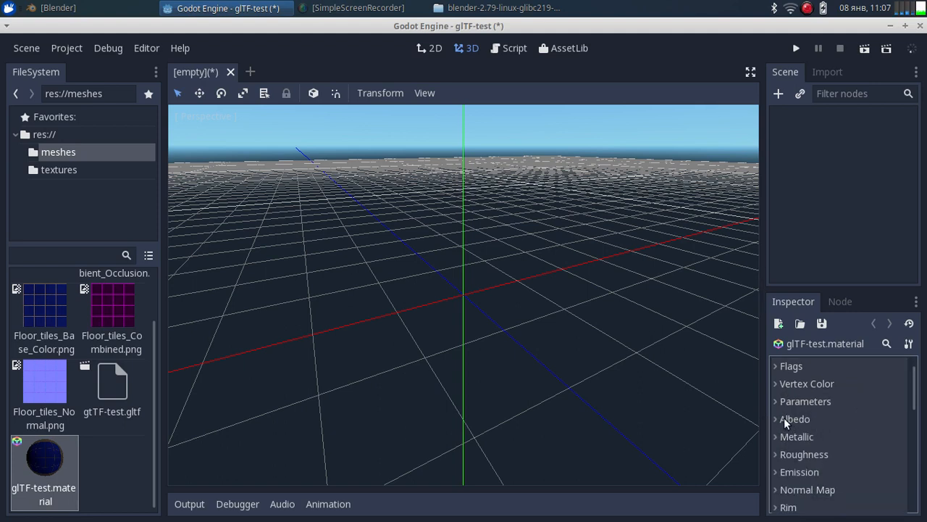
click(786, 418)
scroll(777, 432, down, 4)
click(776, 418)
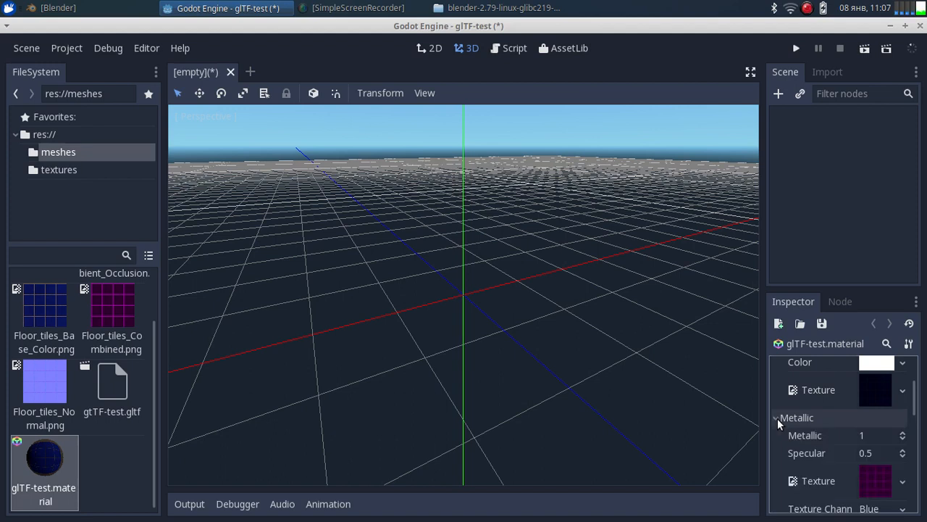
scroll(821, 451, down, 2)
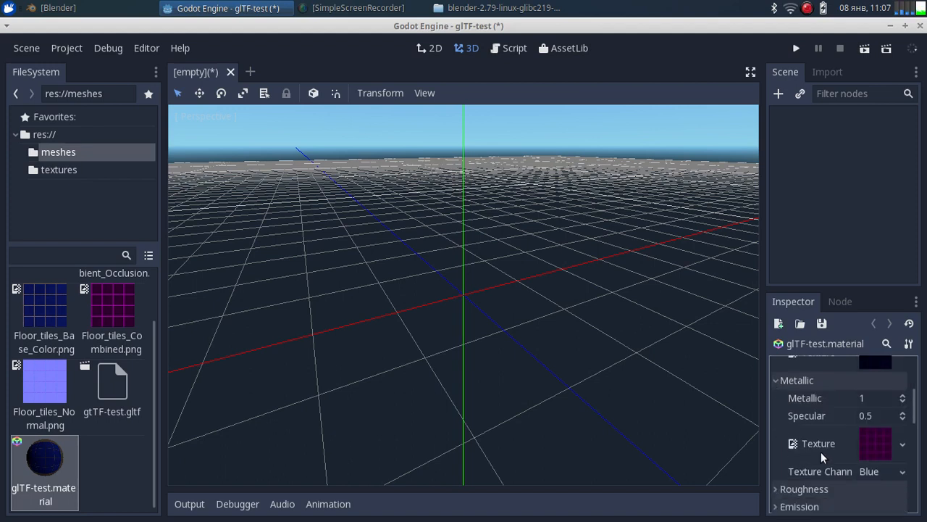
click(904, 475)
click(881, 467)
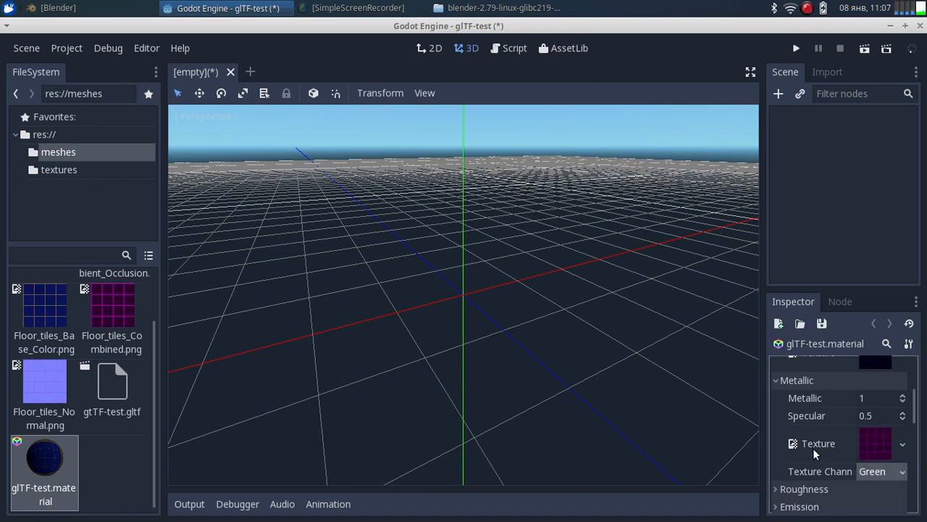
Step: Expand the material's Roughness section and set its texture channel to Blue
scroll(817, 462, down, 2)
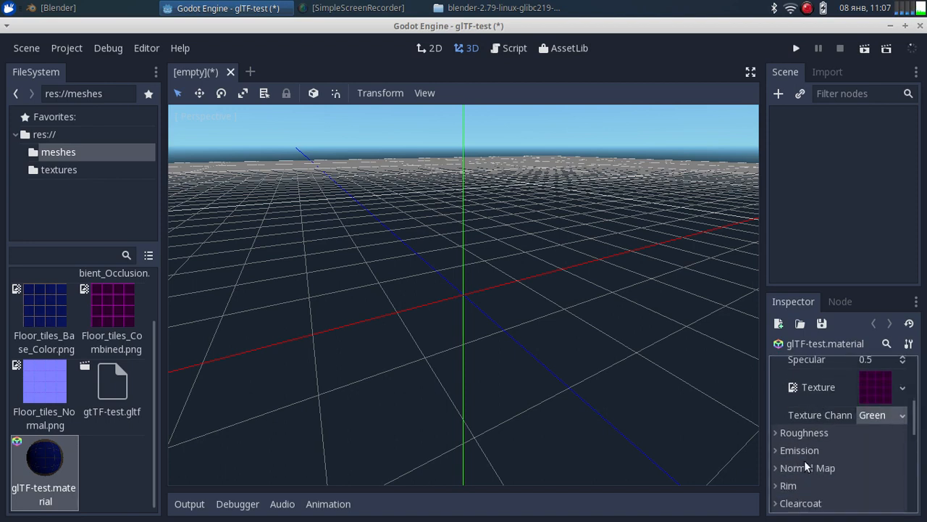
click(778, 432)
scroll(784, 442, down, 1)
scroll(784, 442, up, 1)
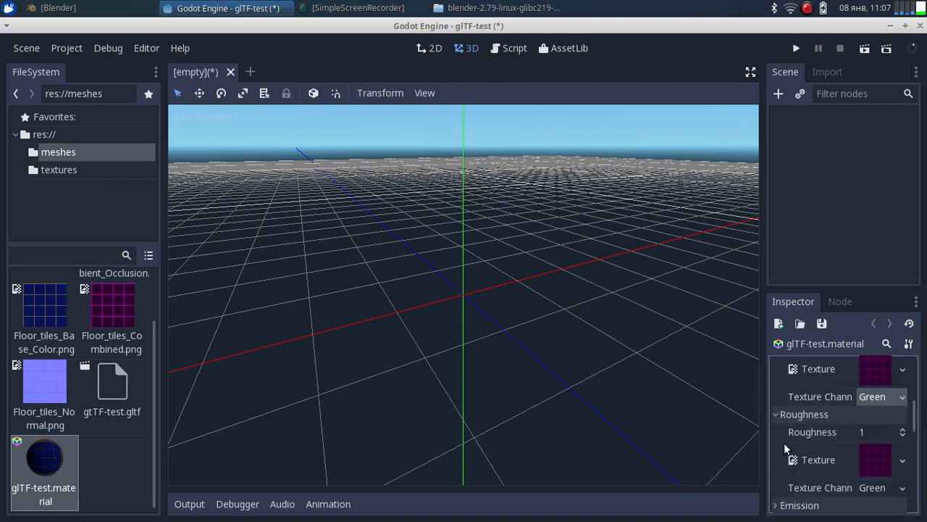
scroll(818, 450, down, 1)
click(904, 470)
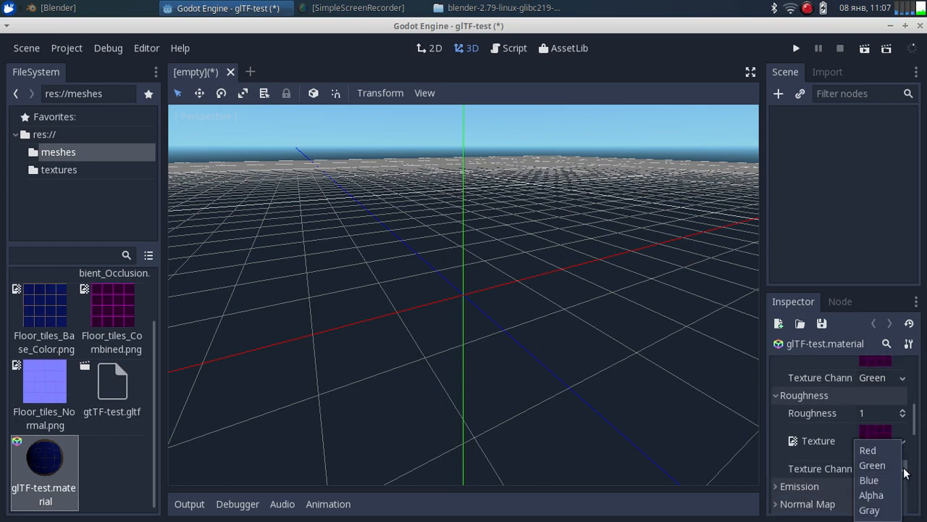
click(883, 481)
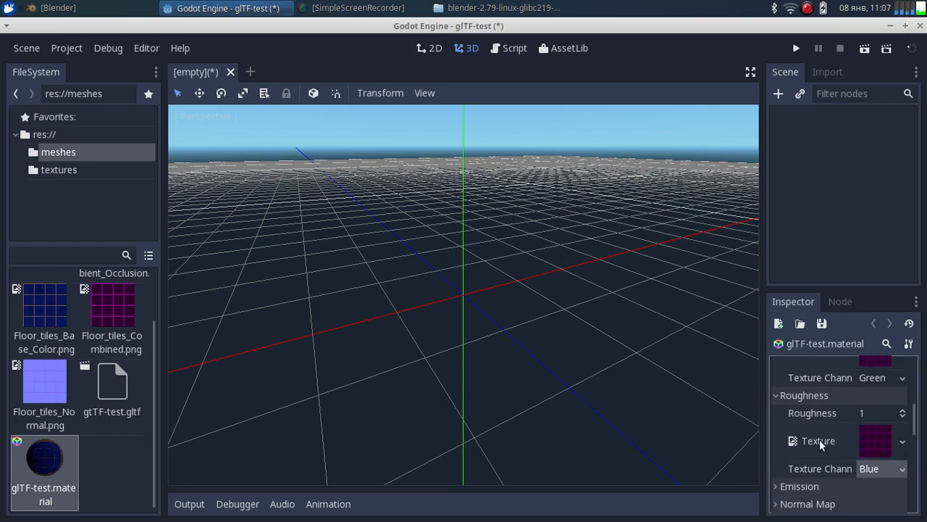
Step: Expand the material's Normal Map and Ambient Occlusion sections to check their textures and settings
scroll(818, 442, down, 3)
scroll(818, 442, down, 1)
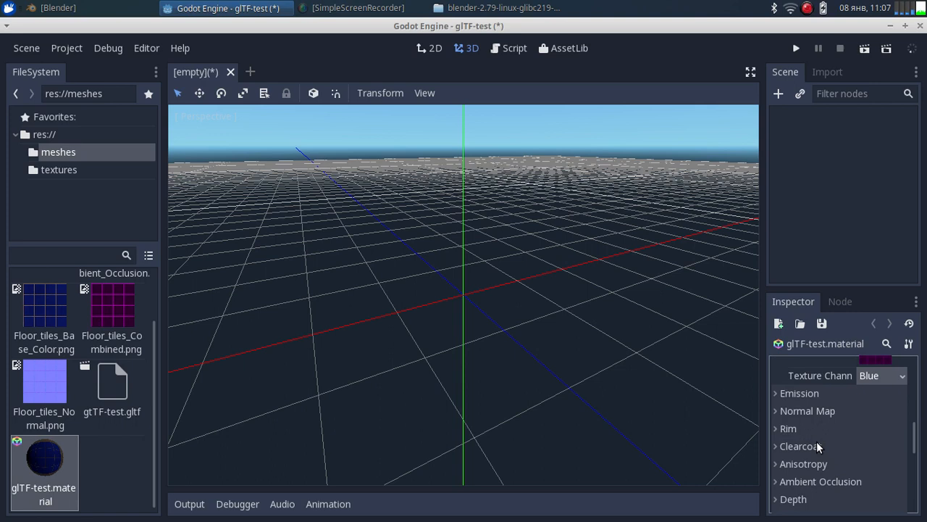
click(774, 410)
scroll(804, 446, down, 3)
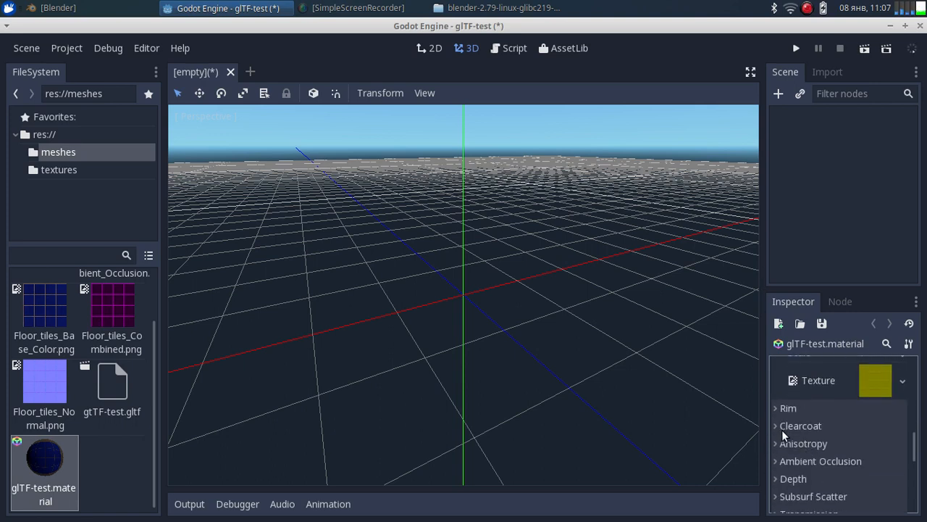
click(775, 443)
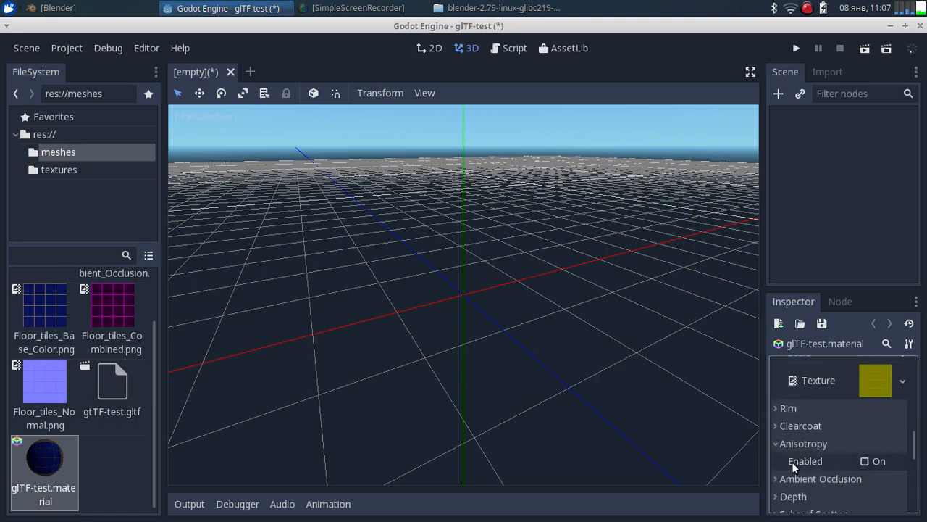
click(777, 443)
click(777, 462)
scroll(821, 433, down, 3)
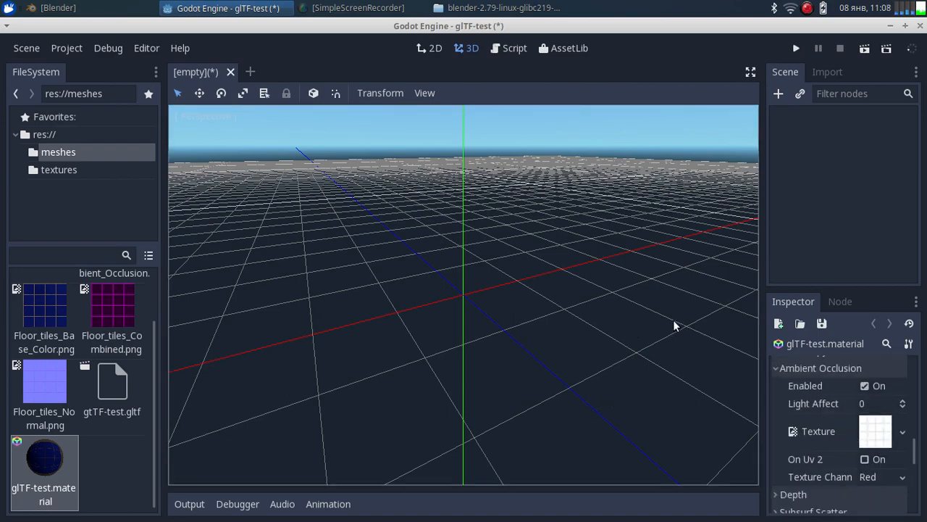
Step: Create a Spatial node as the root of the empty scene
mouse_move(471, 325)
middle_down()
mouse_move(548, 341)
mouse_move(470, 325)
middle_up()
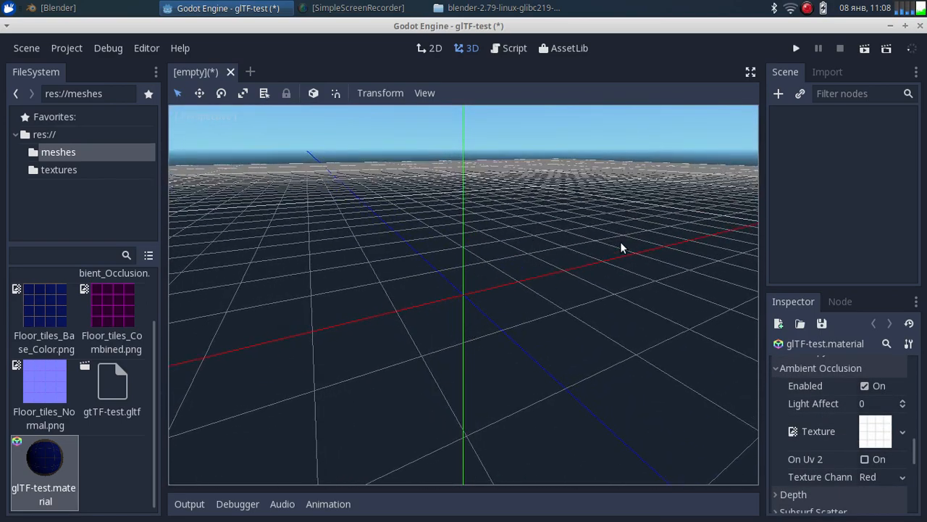
click(778, 94)
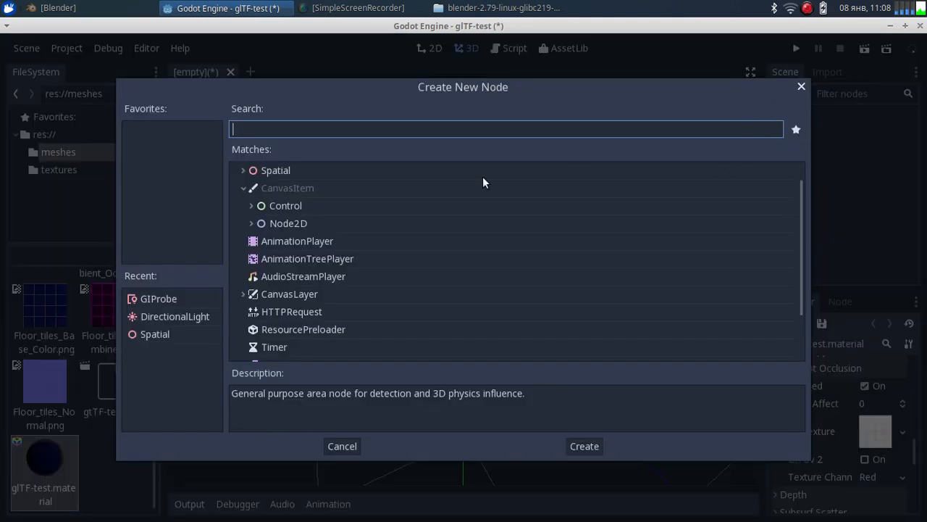
click(325, 177)
click(584, 443)
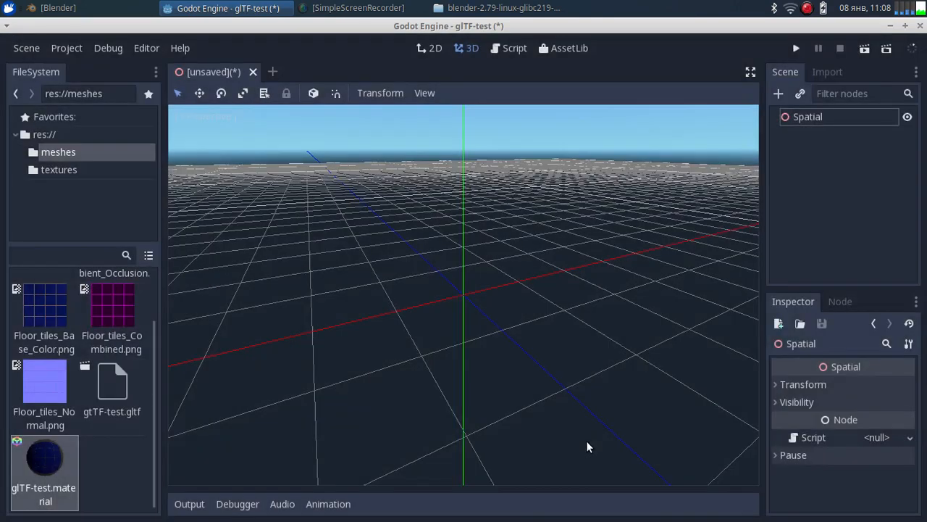
Step: Place an instance of gtTF-test.gltf from the meshes folder in the 3D scene
middle_drag(394, 295, 304, 335)
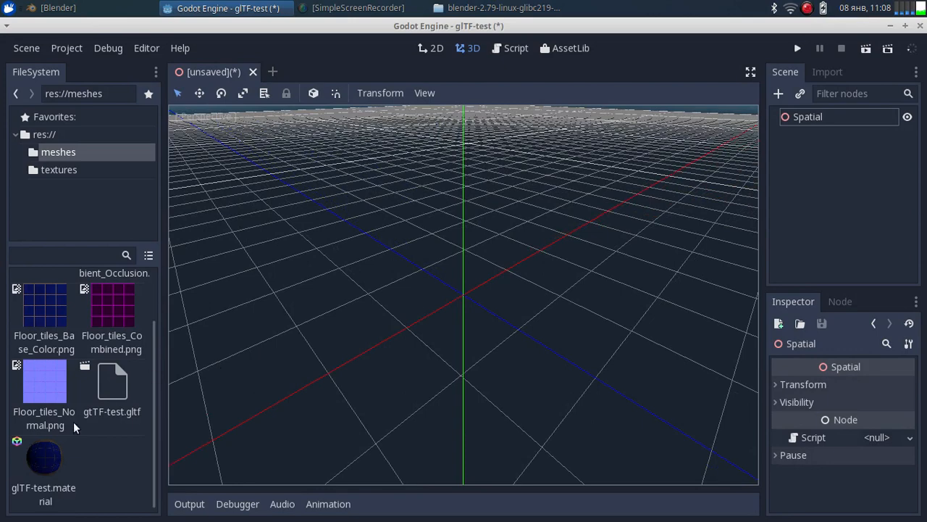
scroll(44, 366, up, 2)
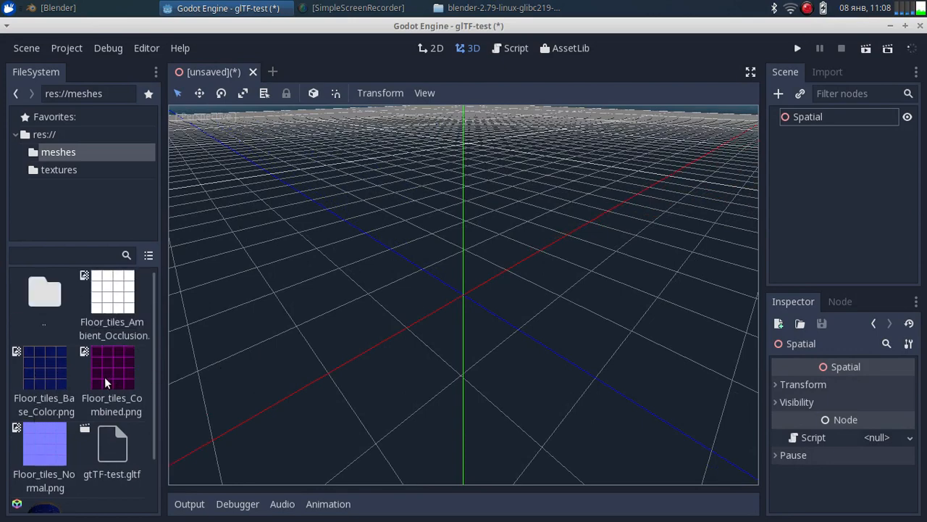
scroll(110, 384, down, 2)
drag(110, 402, 466, 292)
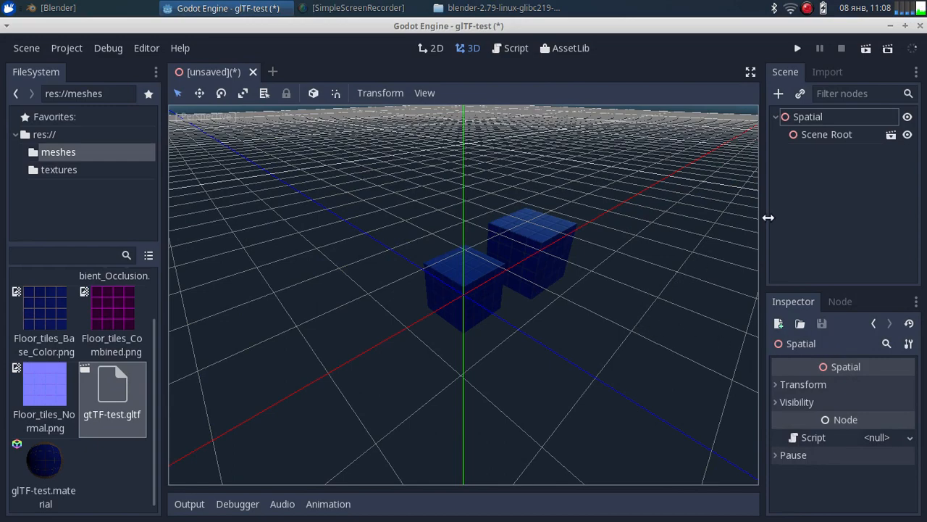
Step: Set the translation of the Scene Root node to 0, 0, 0
click(831, 136)
click(832, 136)
click(813, 178)
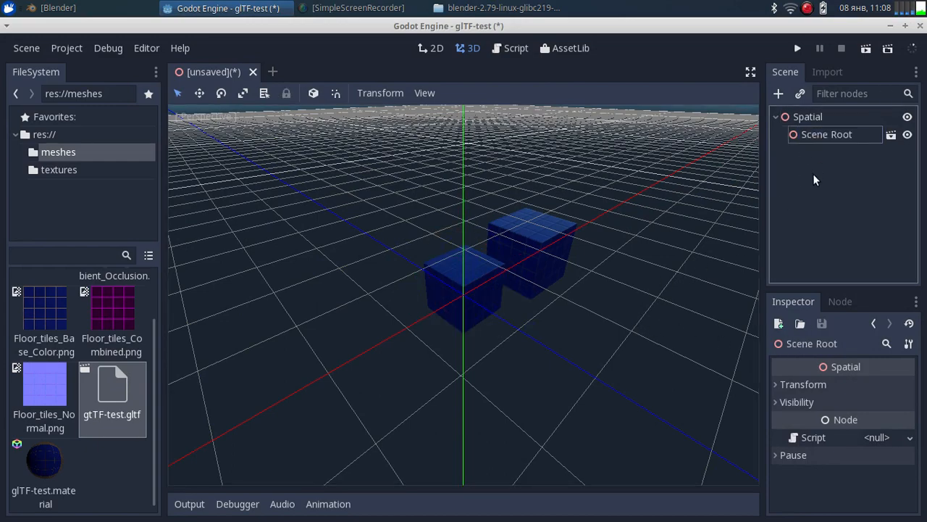
middle_drag(605, 258, 662, 208)
click(829, 135)
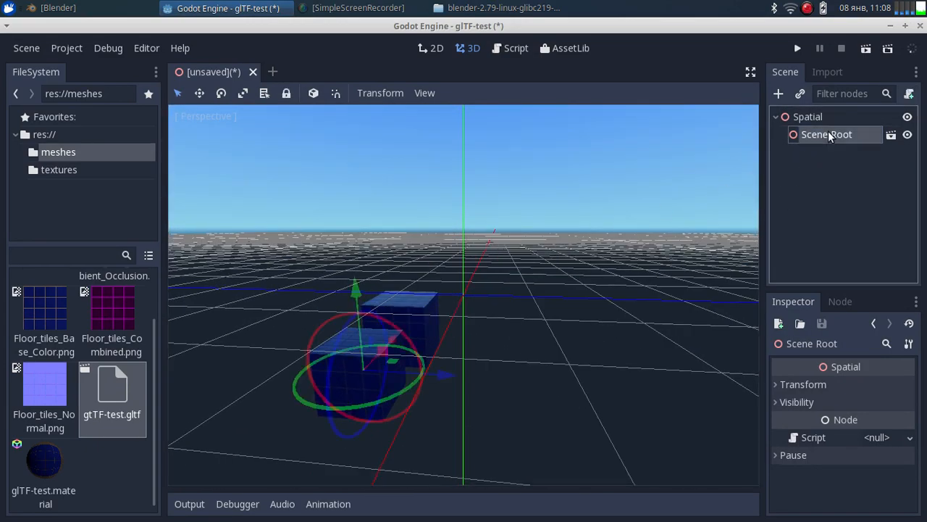
click(776, 384)
click(871, 392)
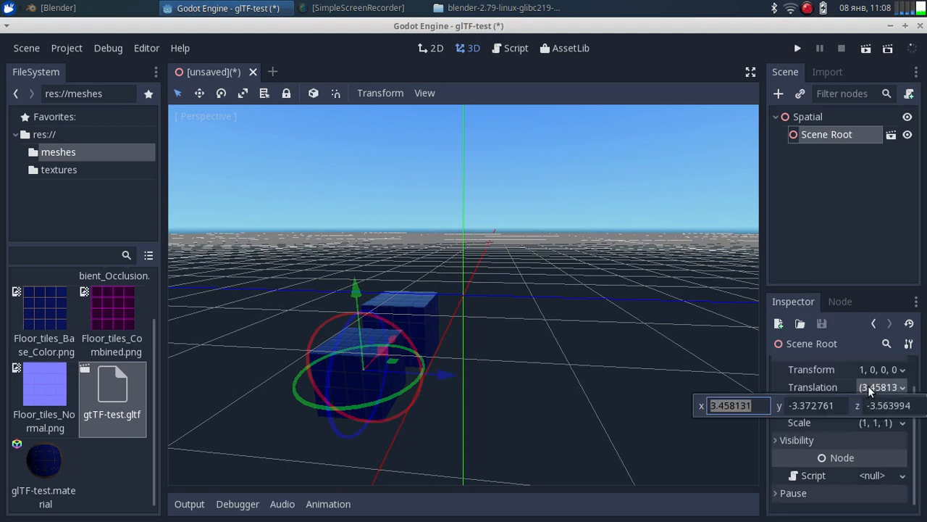
text(0)
key(Tab)
text(0)
key(Tab)
text(0)
key(Return)
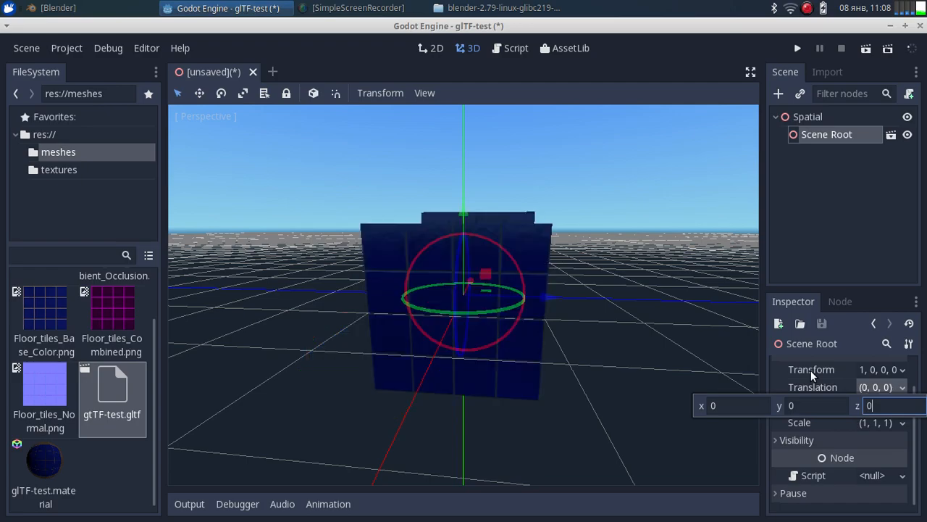
Step: Shift the Scene Root instance slightly to an X translation of about -0.57 and deselect it
middle_drag(661, 290, 534, 310)
scroll(503, 321, down, 3)
mouse_move(534, 311)
mouse_down()
mouse_move(639, 315)
mouse_move(524, 307)
mouse_move(533, 307)
mouse_up()
click(496, 380)
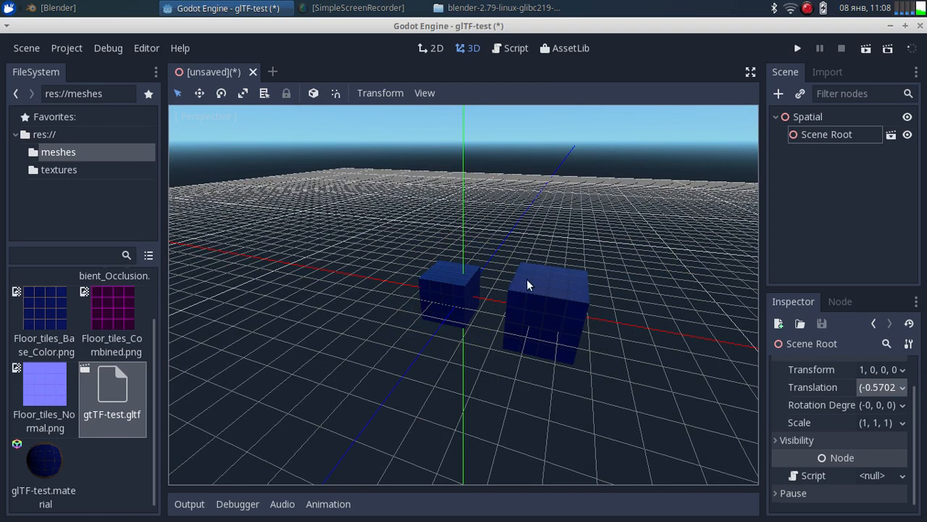
Step: Reimport gtTF-test.gltf with the Import with Separate Objects preset
click(827, 75)
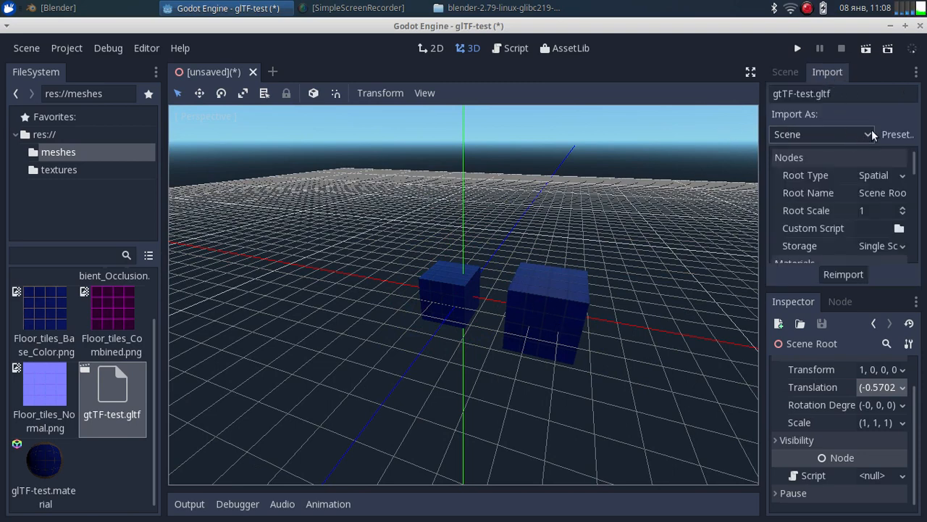
click(904, 134)
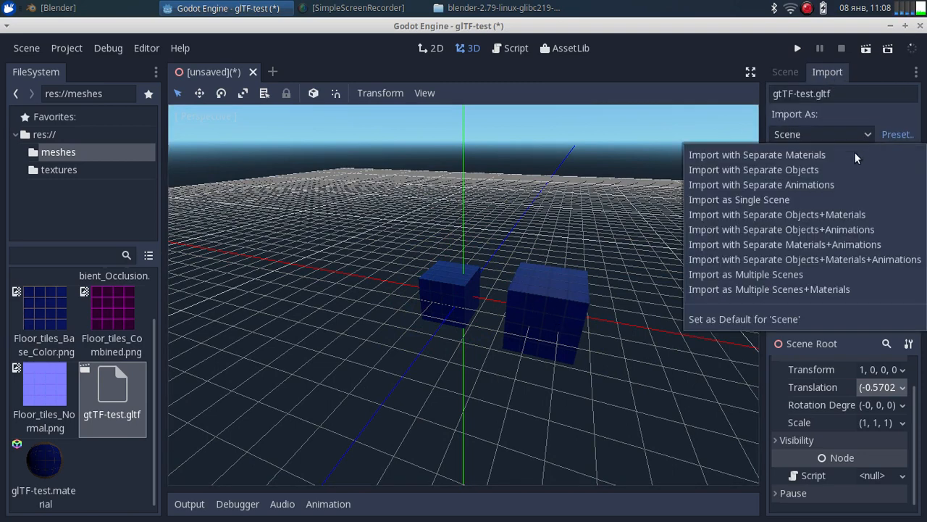
click(805, 171)
click(830, 274)
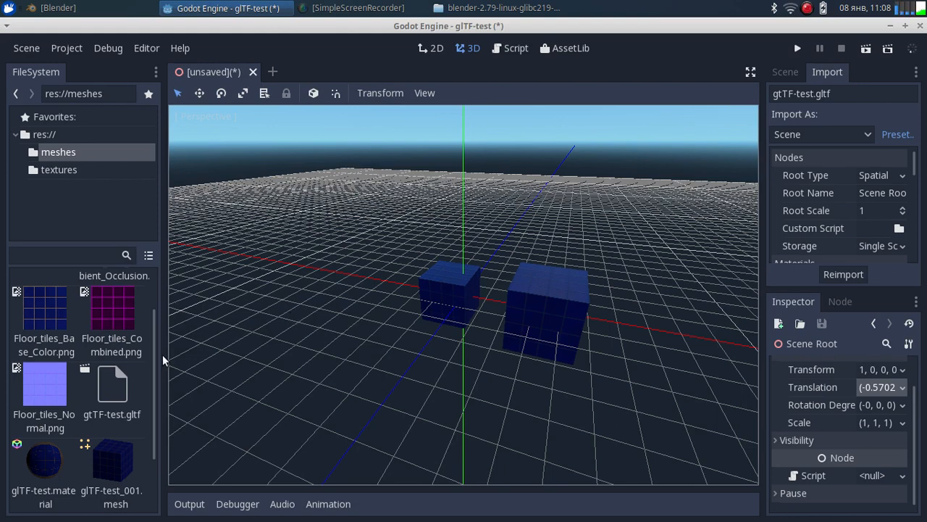
Step: Place glTF-test_001.mesh and glTF-test.mesh from the meshes folder as separate cubes in front of the instanced pair
scroll(123, 390, down, 2)
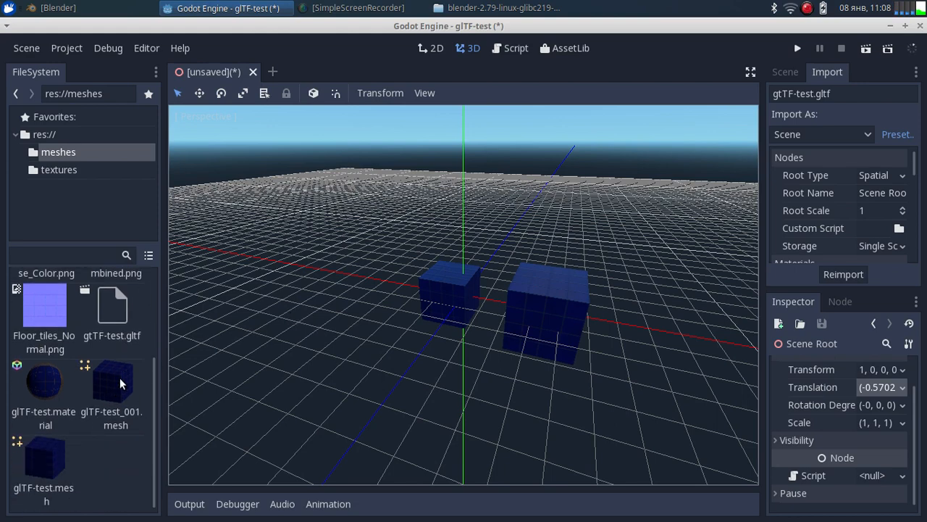
drag(121, 380, 389, 355)
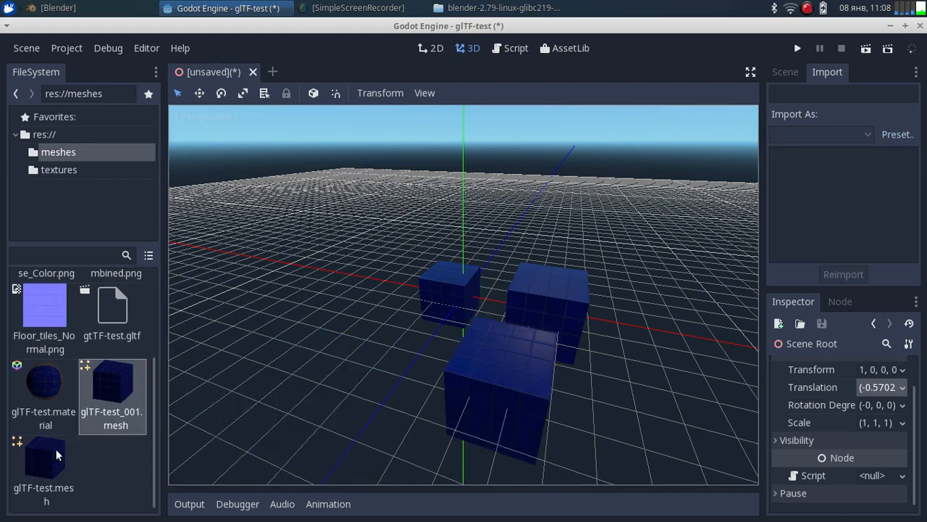
click(45, 464)
drag(213, 392, 355, 371)
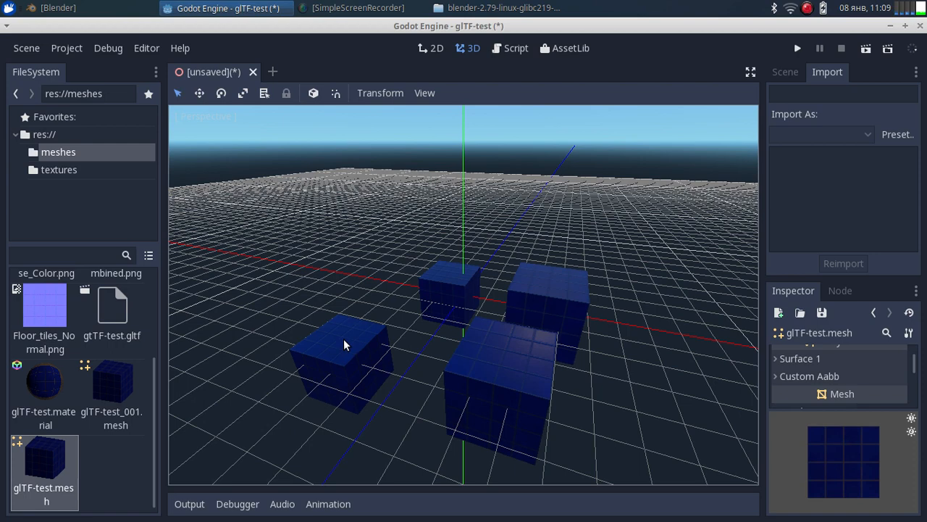
right_click(807, 8)
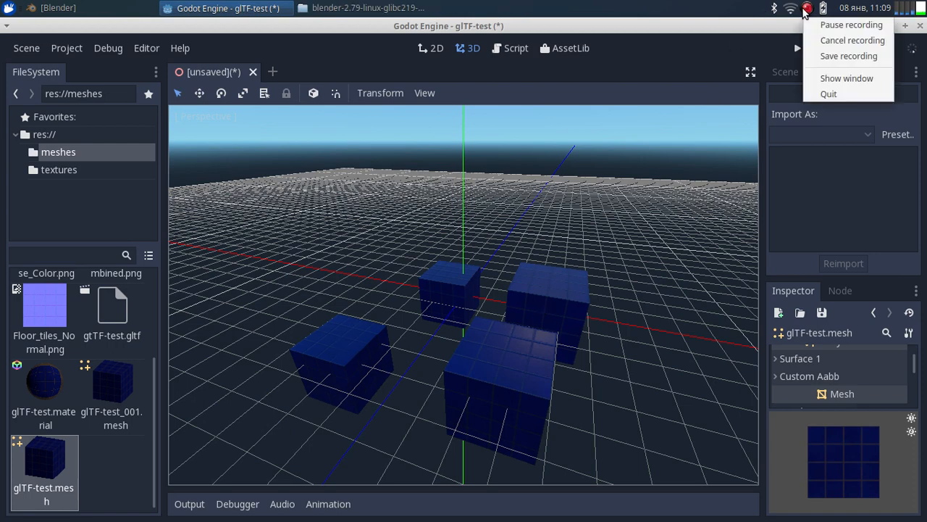